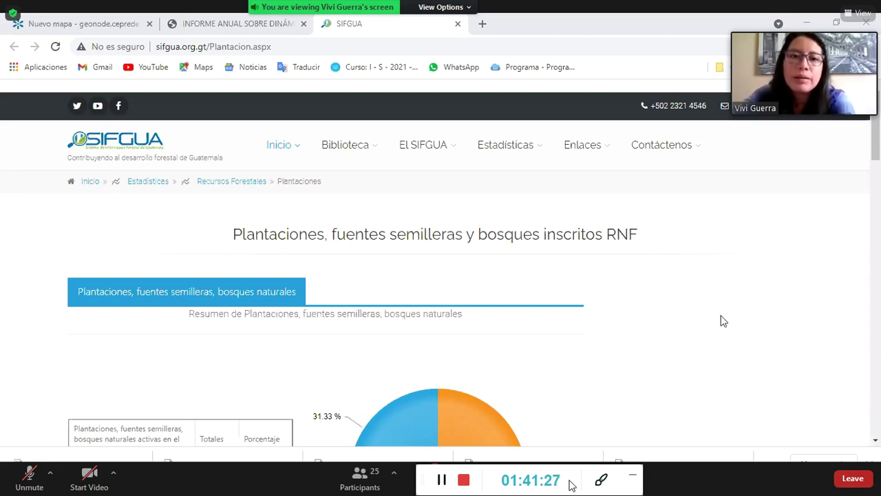
Step: Look through the SIFGUA plantations page, from the summary chart to the department and municipality tables
{"action": "scroll", "coordinate": [723, 321], "scroll_direction": "down", "scroll_amount": 2}
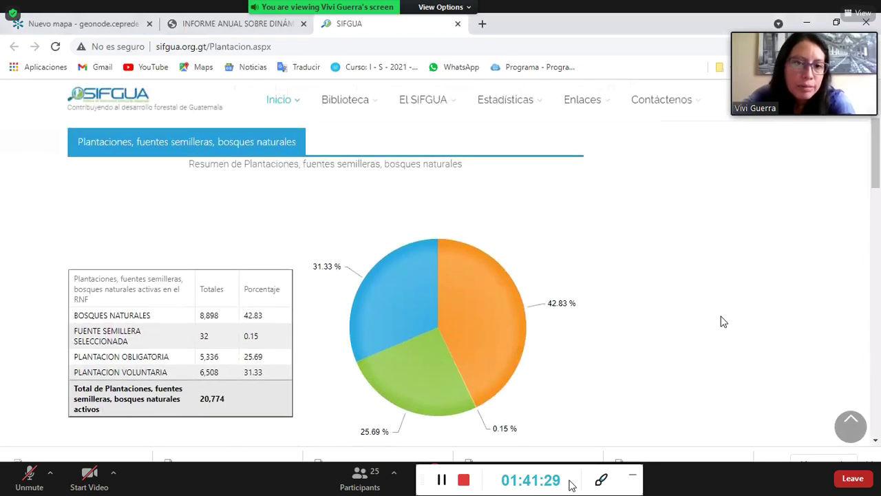
{"action": "scroll", "coordinate": [723, 321], "scroll_direction": "down", "scroll_amount": 3}
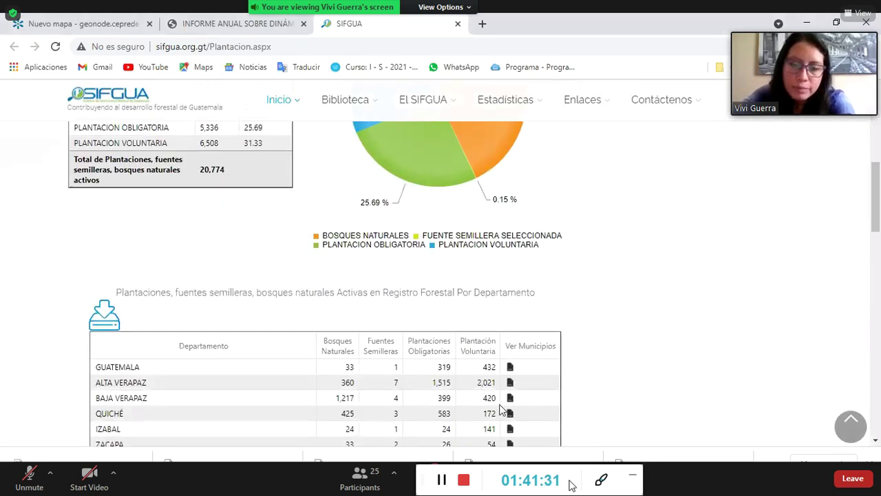
{"action": "scroll", "coordinate": [162, 292], "scroll_direction": "up", "scroll_amount": 5}
{"action": "scroll", "coordinate": [186, 324], "scroll_direction": "down", "scroll_amount": 2}
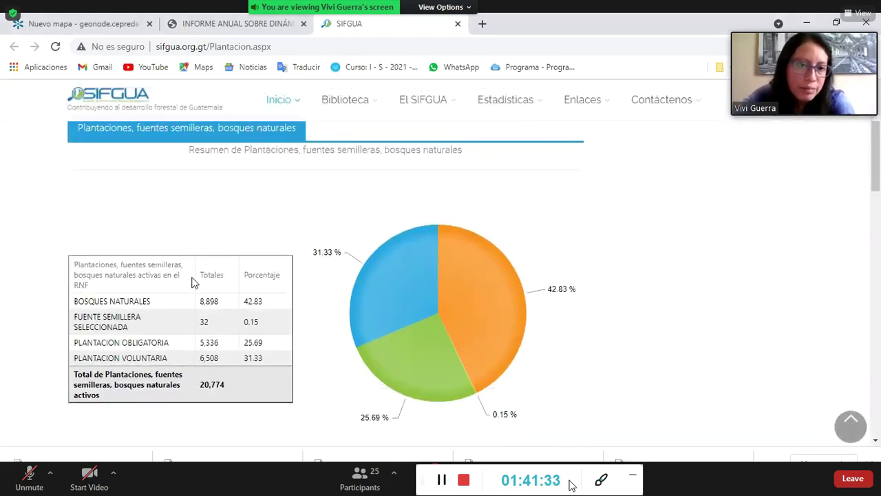
{"action": "scroll", "coordinate": [193, 283], "scroll_direction": "down", "scroll_amount": 10}
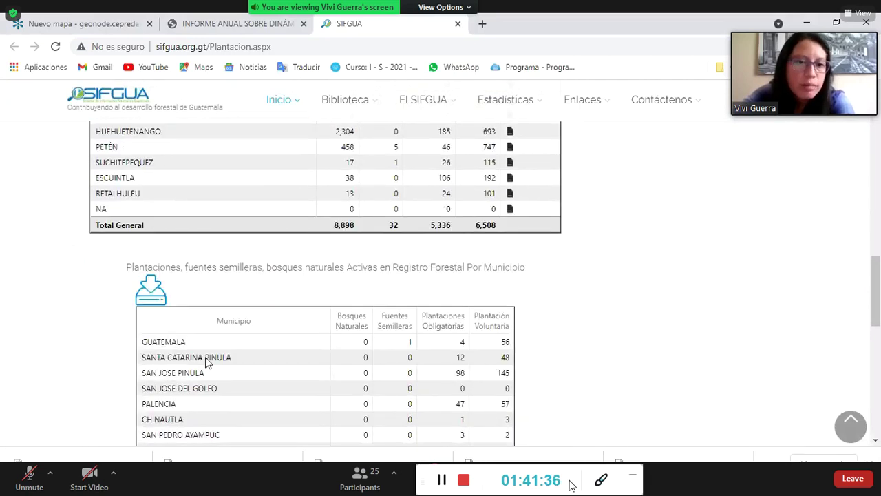
{"action": "scroll", "coordinate": [610, 236], "scroll_direction": "down", "scroll_amount": 5}
{"action": "scroll", "coordinate": [626, 241], "scroll_direction": "up", "scroll_amount": 10}
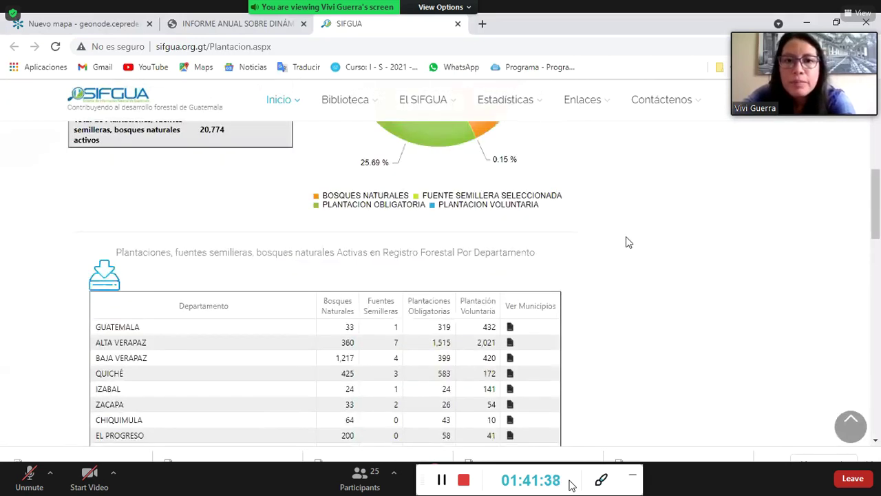
{"action": "scroll", "coordinate": [626, 237], "scroll_direction": "up", "scroll_amount": 6}
{"action": "scroll", "coordinate": [626, 240], "scroll_direction": "down", "scroll_amount": 2}
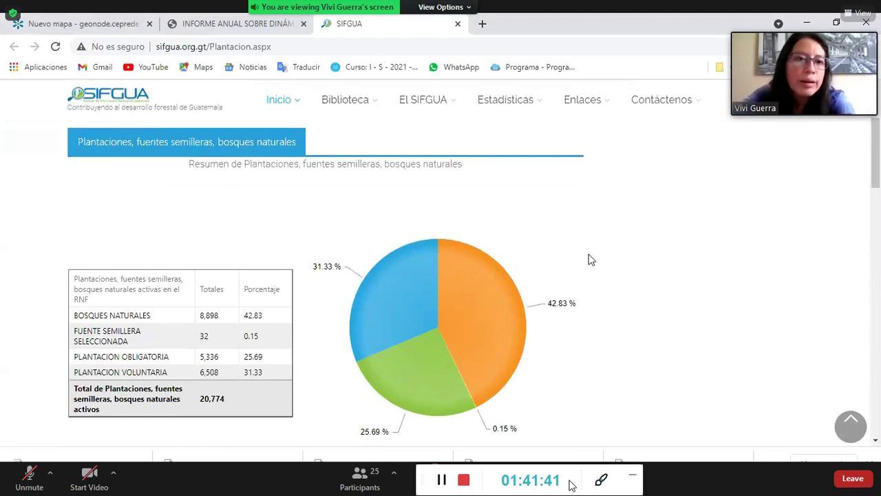
{"action": "scroll", "coordinate": [590, 260], "scroll_direction": "down", "scroll_amount": 2}
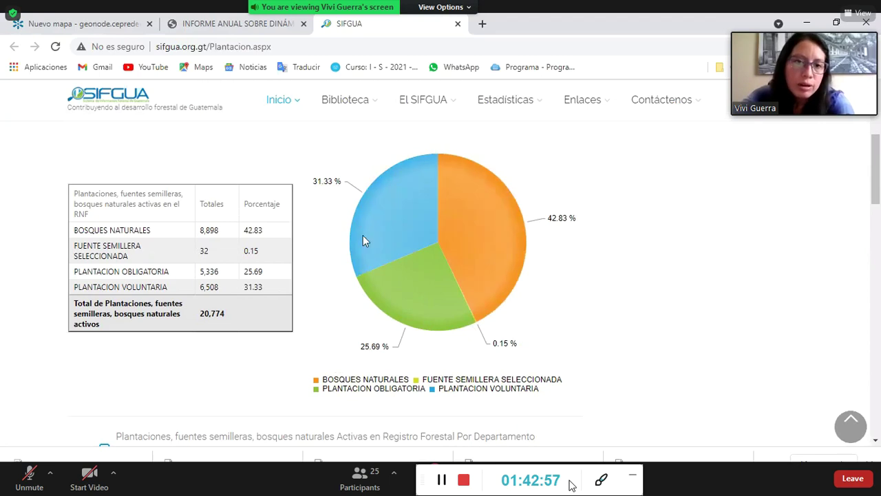
Step: Examine the RNF summary table's totals, highlighting the Fuente Semillera Seleccionada count and the overall total of active records
{"action": "double_click", "coordinate": [204, 252]}
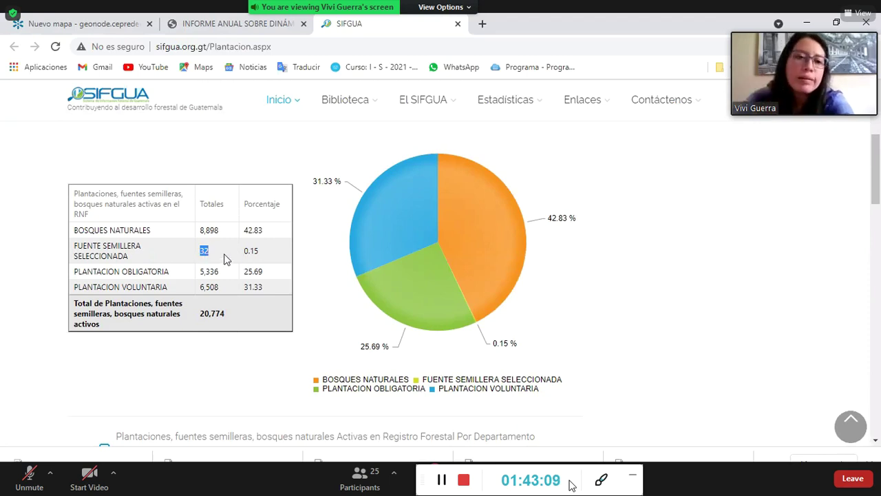
{"action": "left_click", "coordinate": [208, 254]}
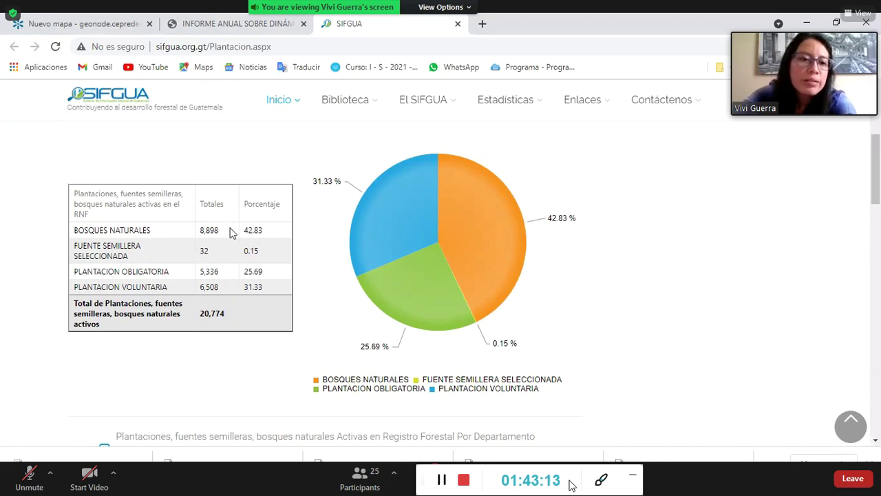
{"action": "left_click_drag", "start_coordinate": [205, 254], "coordinate": [210, 254]}
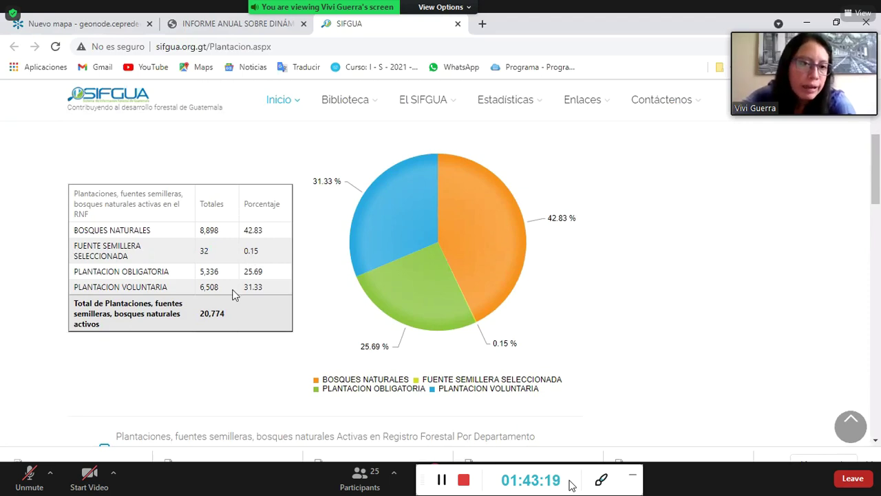
{"action": "scroll", "coordinate": [232, 301], "scroll_direction": "up", "scroll_amount": 4}
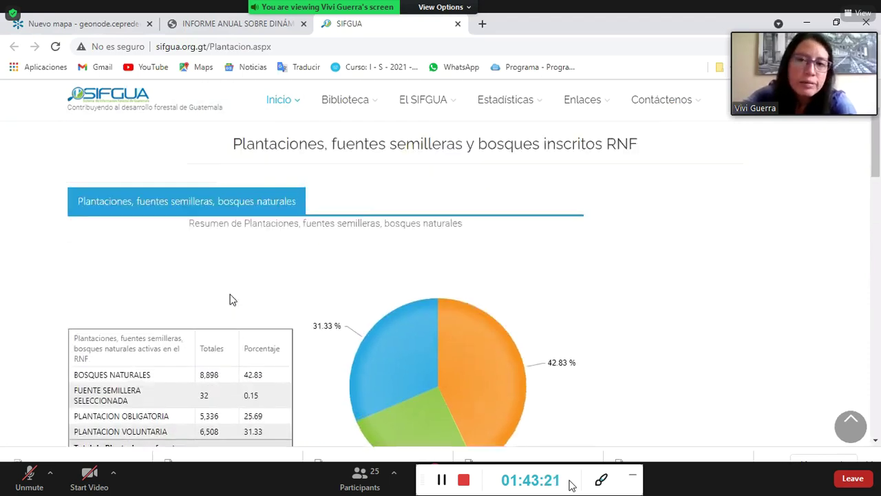
{"action": "scroll", "coordinate": [234, 302], "scroll_direction": "down", "scroll_amount": 7}
{"action": "scroll", "coordinate": [232, 300], "scroll_direction": "down", "scroll_amount": 2}
{"action": "scroll", "coordinate": [232, 301], "scroll_direction": "up", "scroll_amount": 9}
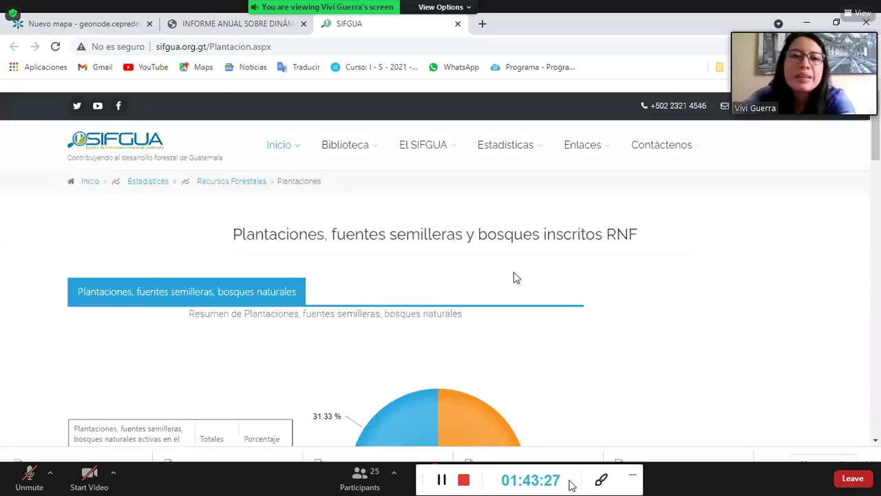
{"action": "scroll", "coordinate": [10, 246], "scroll_direction": "down", "scroll_amount": 4}
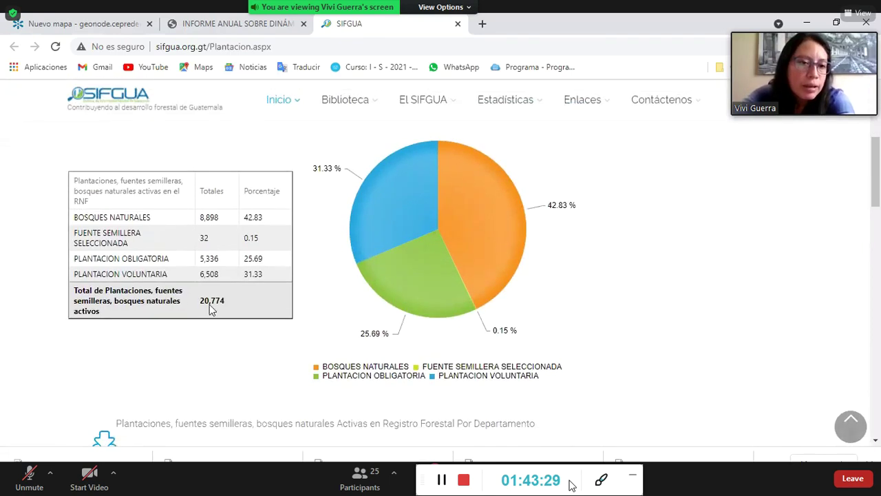
{"action": "double_click", "coordinate": [203, 301]}
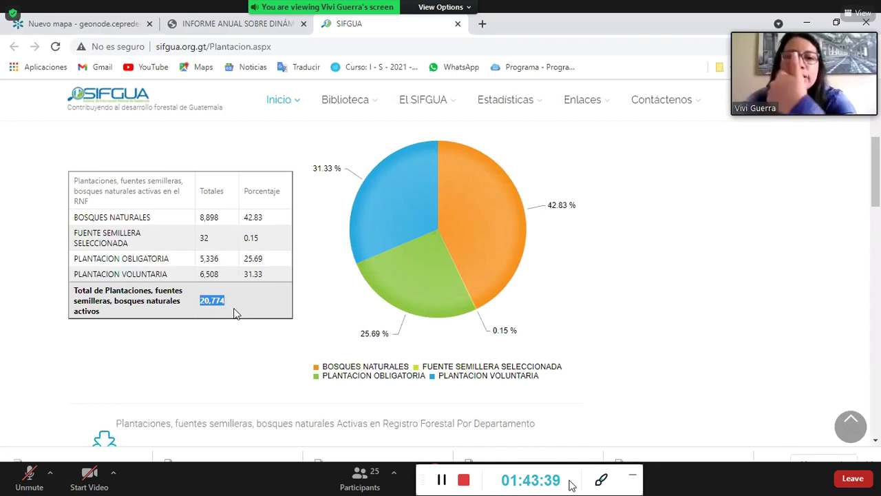
{"action": "left_click", "coordinate": [221, 367]}
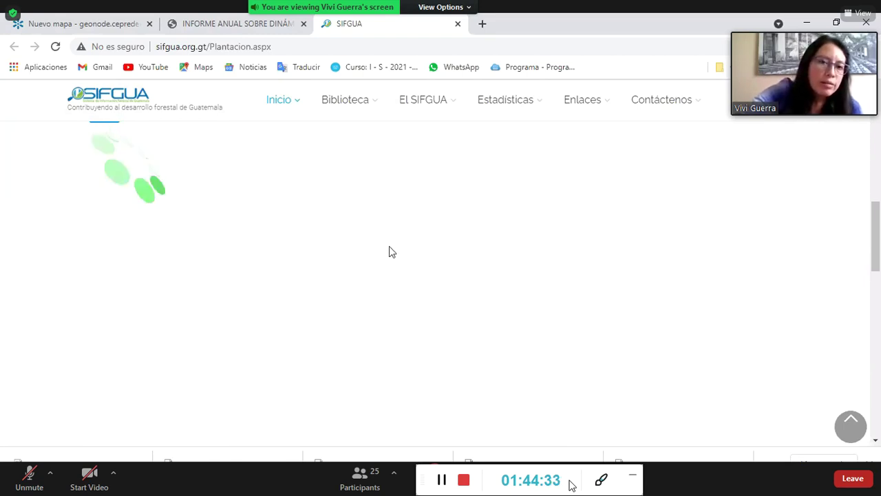
Step: Examine the municipality table for the Guatemala department, comparing natural forests, seed sources, and obligatory and voluntary plantations
{"action": "scroll", "coordinate": [255, 231], "scroll_direction": "down", "scroll_amount": 1}
{"action": "scroll", "coordinate": [267, 244], "scroll_direction": "down", "scroll_amount": 7}
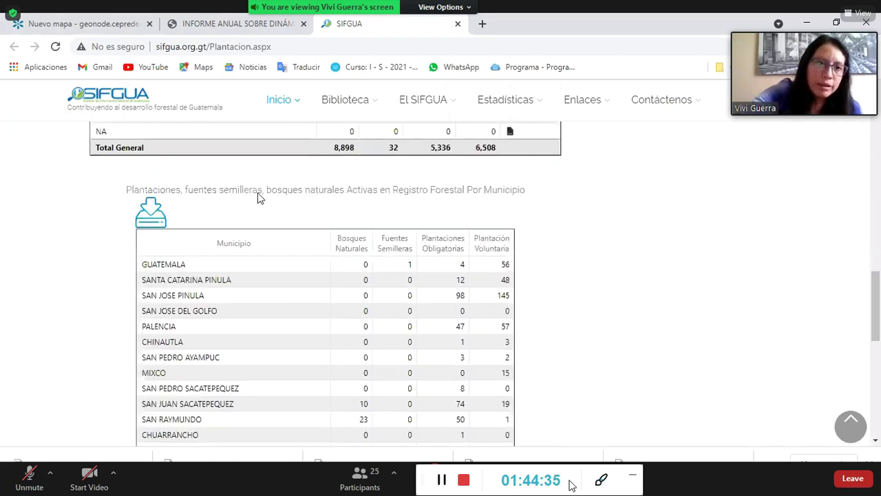
{"action": "scroll", "coordinate": [238, 254], "scroll_direction": "up", "scroll_amount": 3}
{"action": "scroll", "coordinate": [236, 213], "scroll_direction": "down", "scroll_amount": 3}
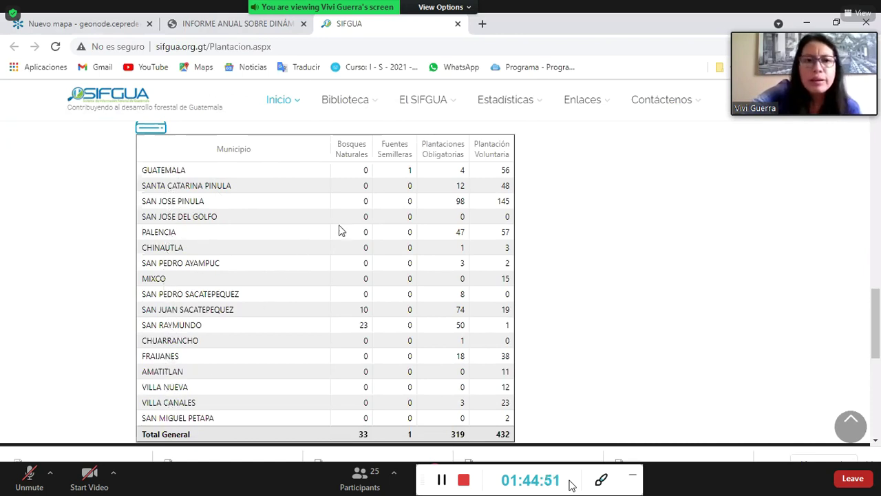
{"action": "mouse_move", "coordinate": [378, 164]}
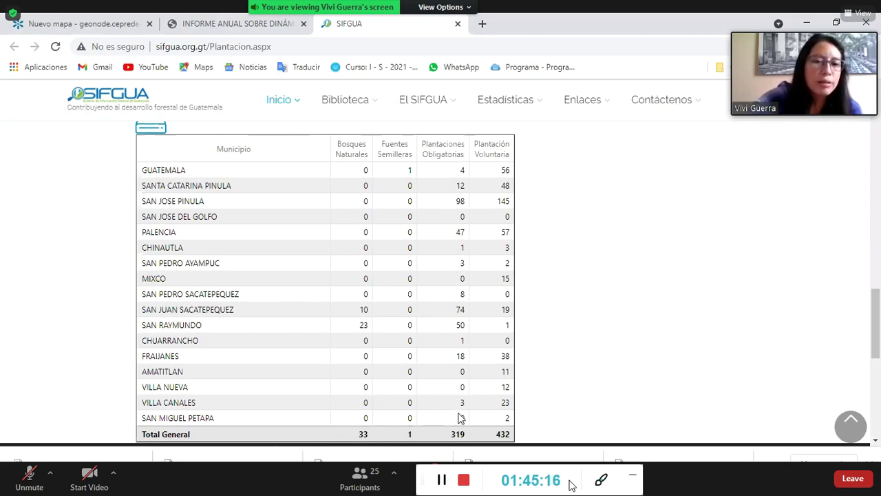
{"action": "left_click_drag", "start_coordinate": [501, 394], "coordinate": [542, 394]}
{"action": "left_click", "coordinate": [544, 394]}
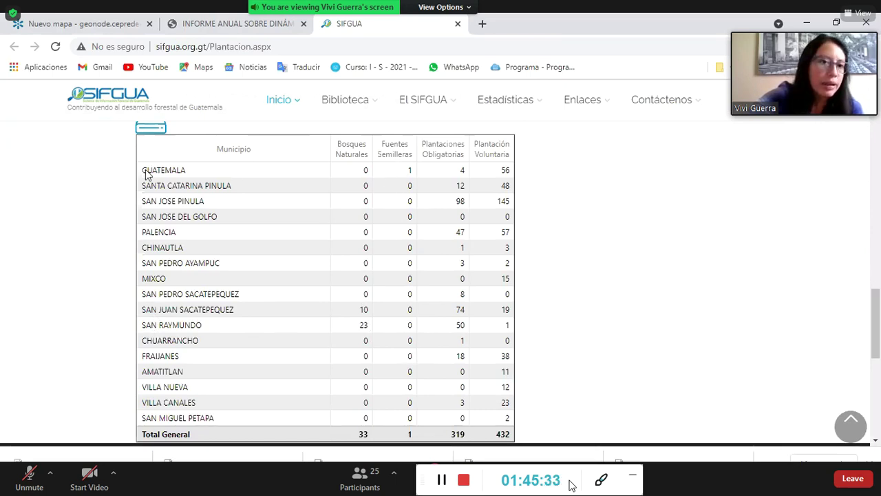
{"action": "left_click_drag", "start_coordinate": [145, 175], "coordinate": [203, 172]}
{"action": "left_click", "coordinate": [211, 174]}
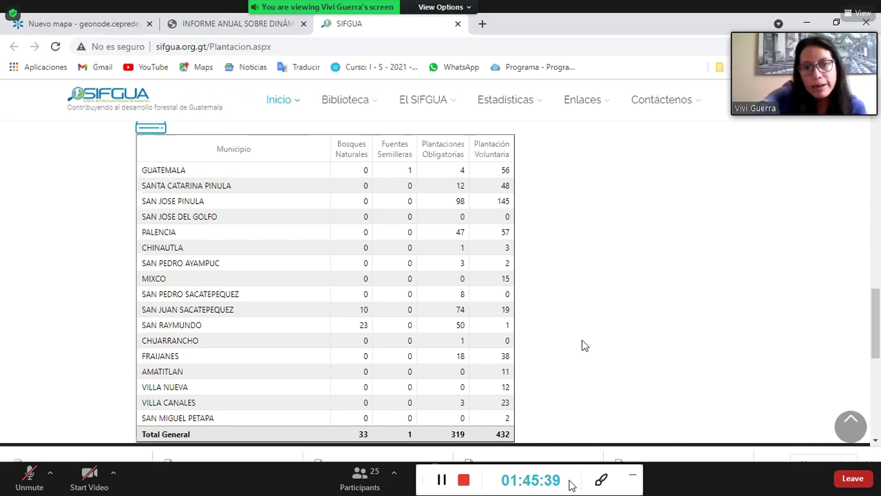
Step: Review the summary pie chart and the table of active plantations, seed sources and natural forests by department
{"action": "scroll", "coordinate": [582, 346], "scroll_direction": "up", "scroll_amount": 15}
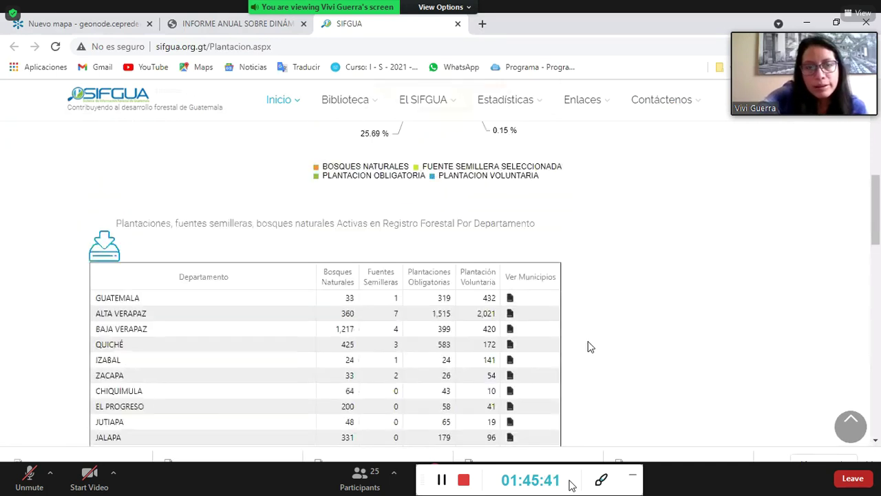
{"action": "scroll", "coordinate": [423, 110], "scroll_direction": "up", "scroll_amount": 1}
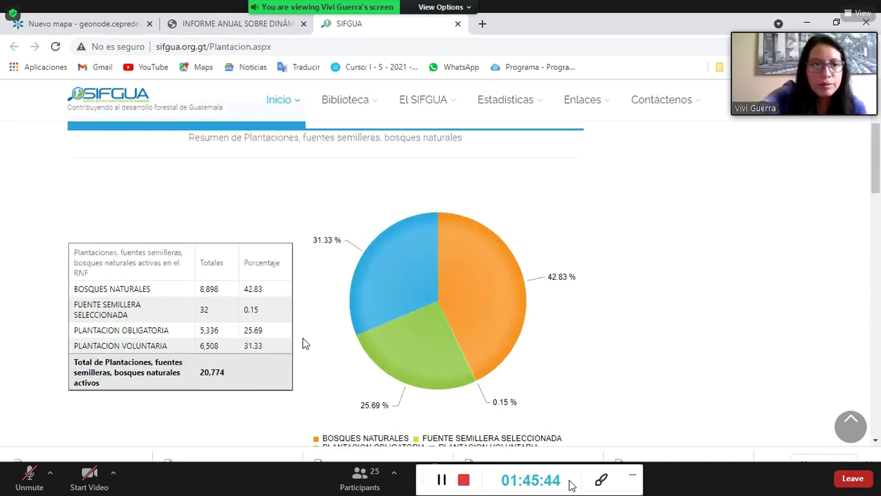
{"action": "scroll", "coordinate": [305, 344], "scroll_direction": "up", "scroll_amount": 2}
{"action": "scroll", "coordinate": [305, 399], "scroll_direction": "up", "scroll_amount": 1}
{"action": "scroll", "coordinate": [355, 308], "scroll_direction": "down", "scroll_amount": 3}
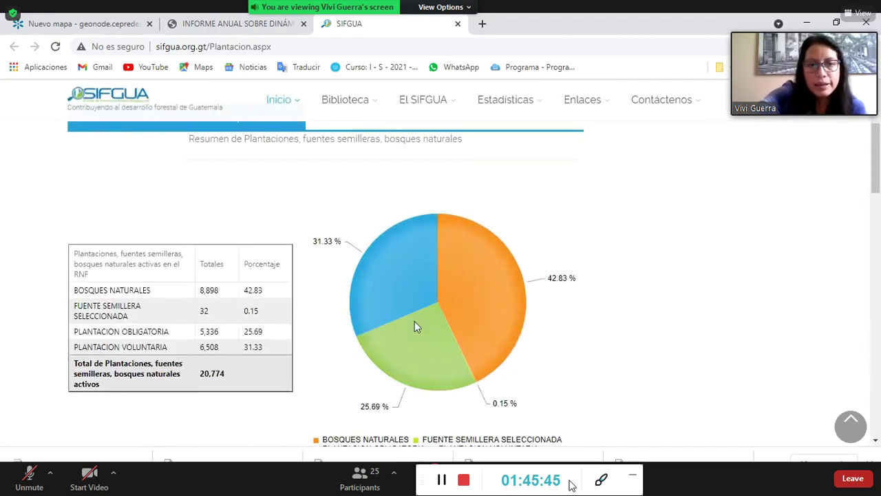
{"action": "scroll", "coordinate": [654, 334], "scroll_direction": "down", "scroll_amount": 7}
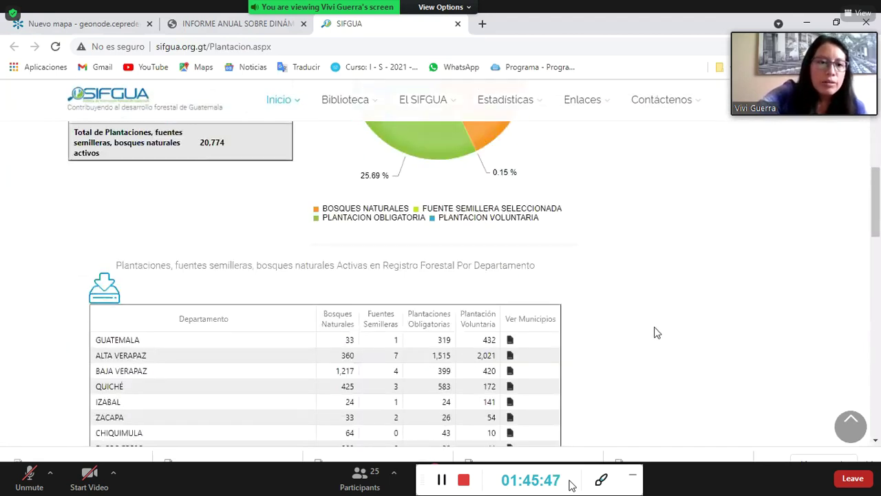
{"action": "scroll", "coordinate": [657, 332], "scroll_direction": "down", "scroll_amount": 1}
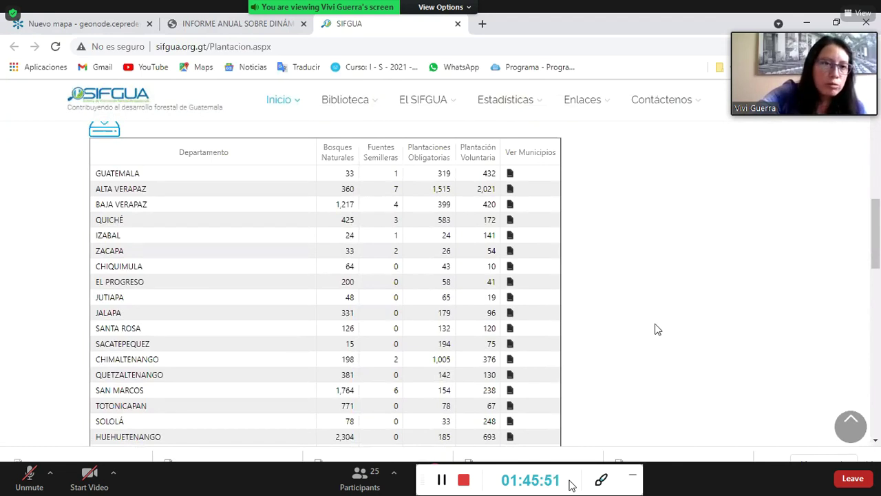
{"action": "scroll", "coordinate": [657, 330], "scroll_direction": "down", "scroll_amount": 2}
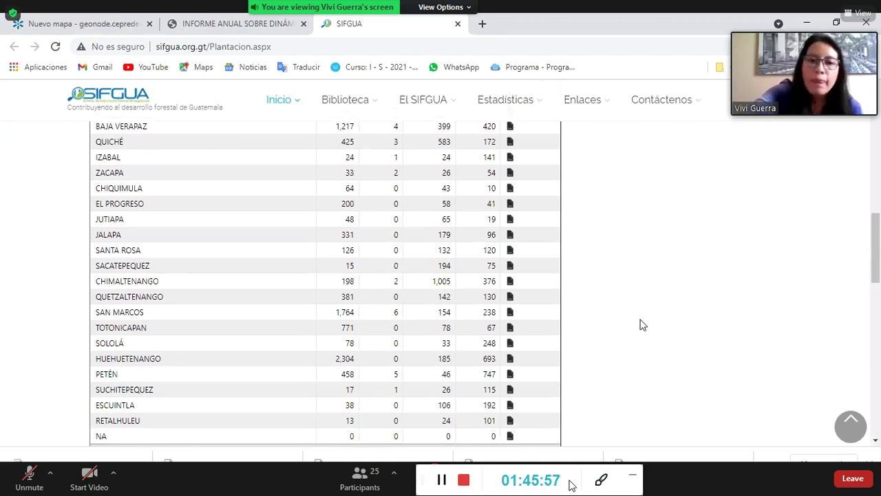
{"action": "scroll", "coordinate": [641, 322], "scroll_direction": "up", "scroll_amount": 5}
Step: Save the department table as a Microsoft Excel 97-2003 Worksheet in the Plantaciones Forestales folder, keeping the suggested file name
{"action": "left_click", "coordinate": [270, 50]}
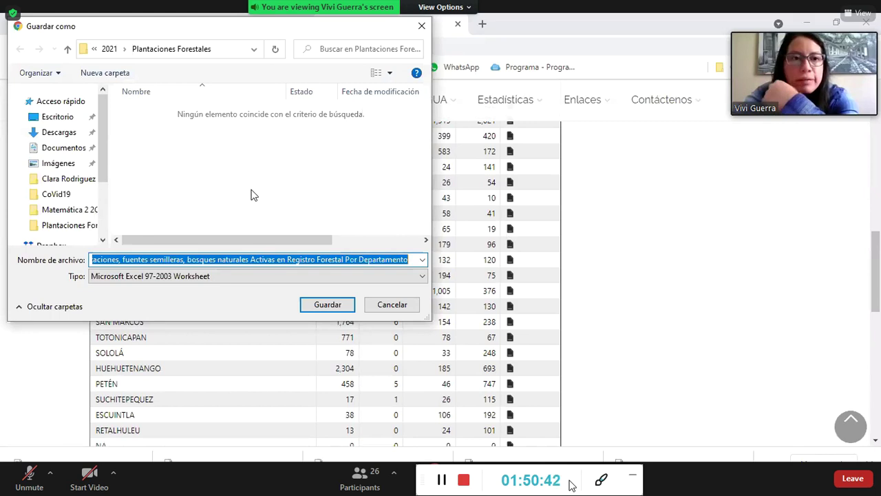
{"action": "left_click", "coordinate": [336, 309]}
{"action": "left_click", "coordinate": [336, 309]}
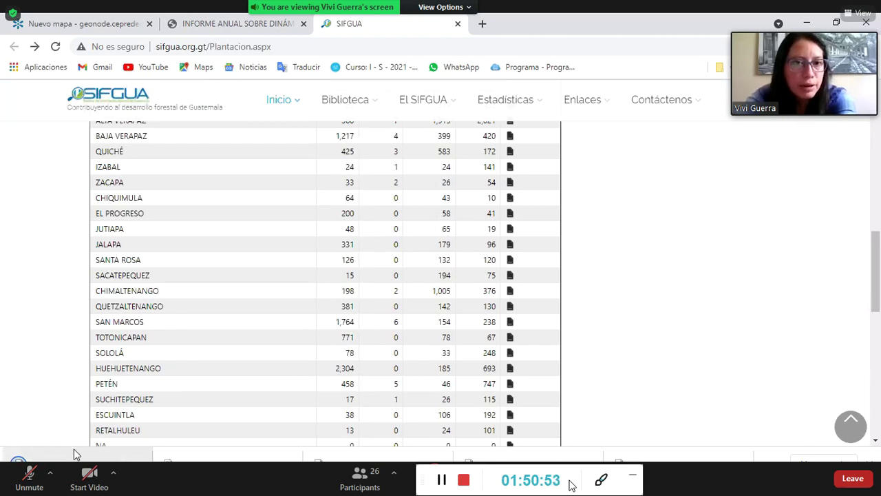
Step: Switch to the downloaded department workbook in Excel and look over its rows
{"action": "scroll", "coordinate": [288, 245], "scroll_direction": "up", "scroll_amount": 3}
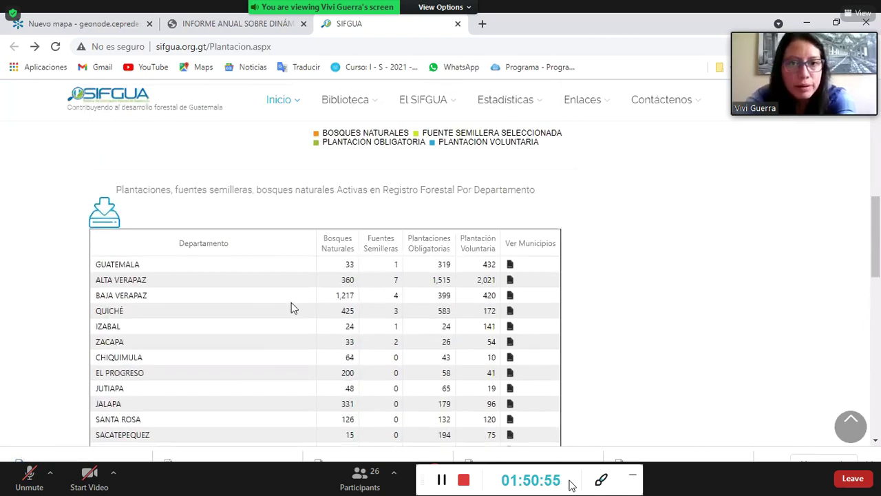
{"action": "scroll", "coordinate": [291, 302], "scroll_direction": "down", "scroll_amount": 4}
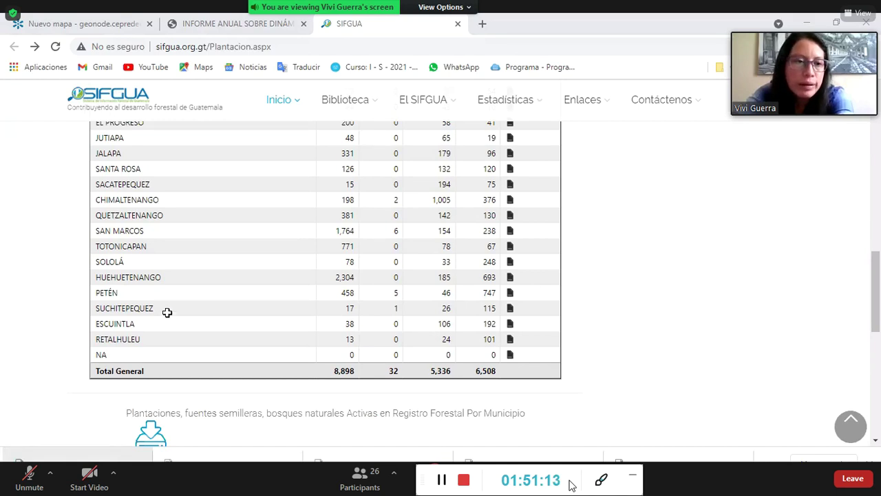
{"action": "key", "text": "alt+Tab"}
{"action": "left_click", "coordinate": [154, 286]}
{"action": "scroll", "coordinate": [154, 286], "scroll_direction": "down", "scroll_amount": 5}
{"action": "scroll", "coordinate": [154, 285], "scroll_direction": "up", "scroll_amount": 5}
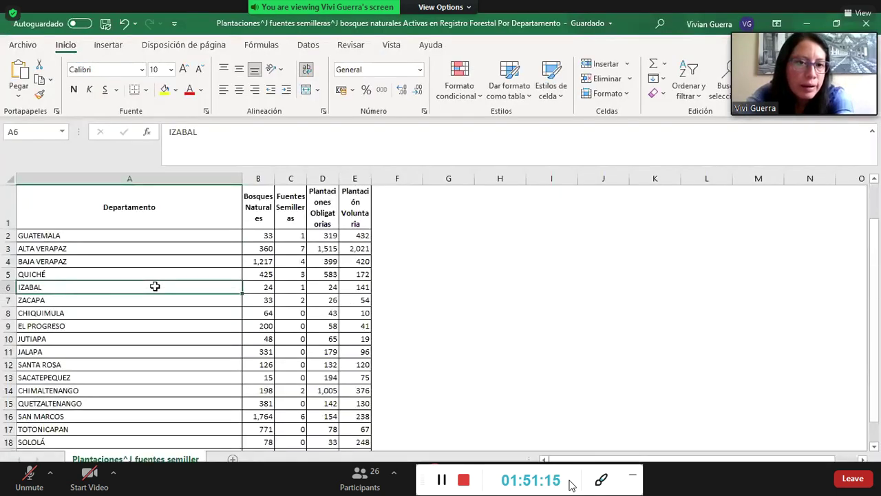
Step: Widen columns B through E equally so their header words are no longer broken, and check the table down to Total General
{"action": "left_click_drag", "start_coordinate": [275, 178], "coordinate": [281, 178]}
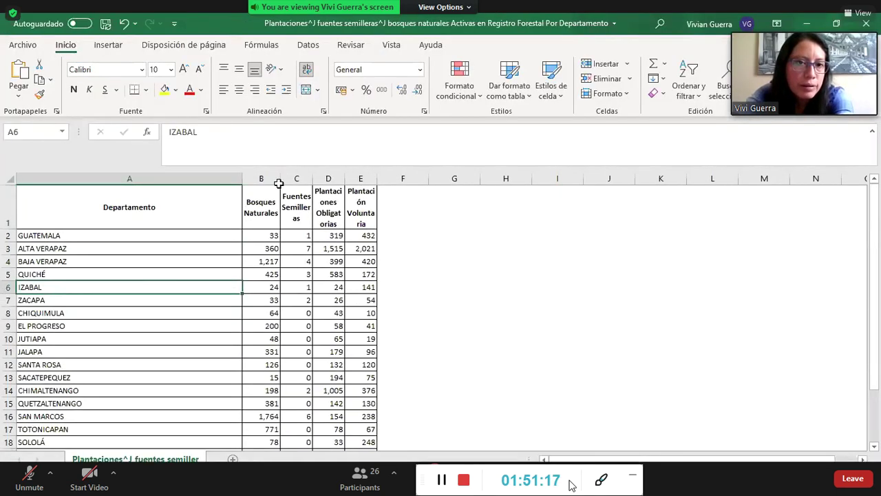
{"action": "left_click_drag", "start_coordinate": [261, 178], "coordinate": [388, 178]}
{"action": "left_click", "coordinate": [549, 223]}
{"action": "scroll", "coordinate": [549, 223], "scroll_direction": "down", "scroll_amount": 6}
{"action": "scroll", "coordinate": [549, 223], "scroll_direction": "up", "scroll_amount": 6}
{"action": "scroll", "coordinate": [548, 223], "scroll_direction": "down", "scroll_amount": 2}
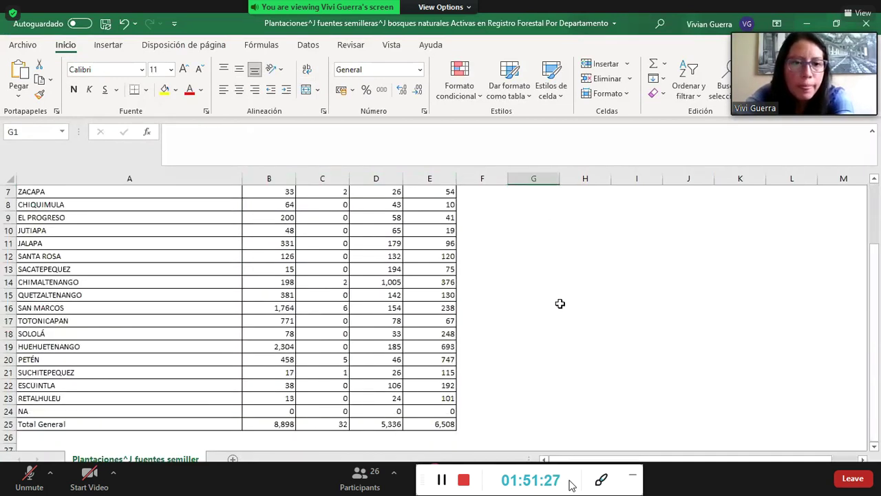
{"action": "scroll", "coordinate": [560, 303], "scroll_direction": "up", "scroll_amount": 2}
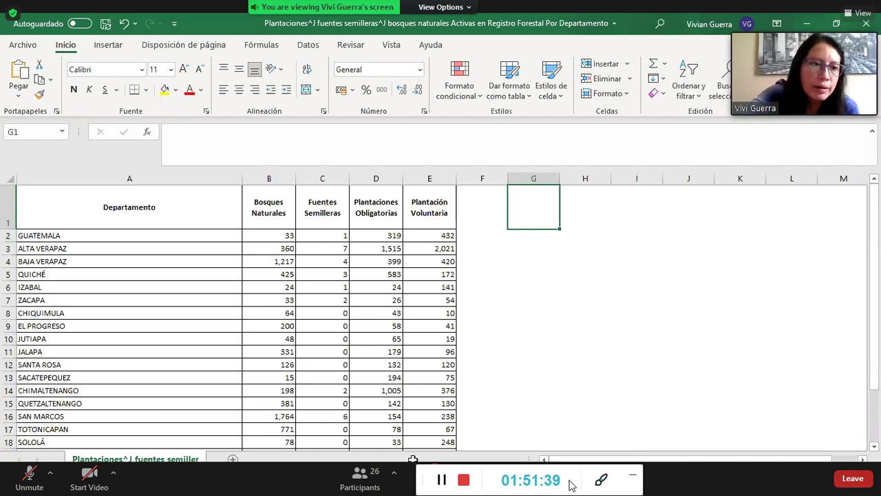
{"action": "left_click", "coordinate": [277, 212]}
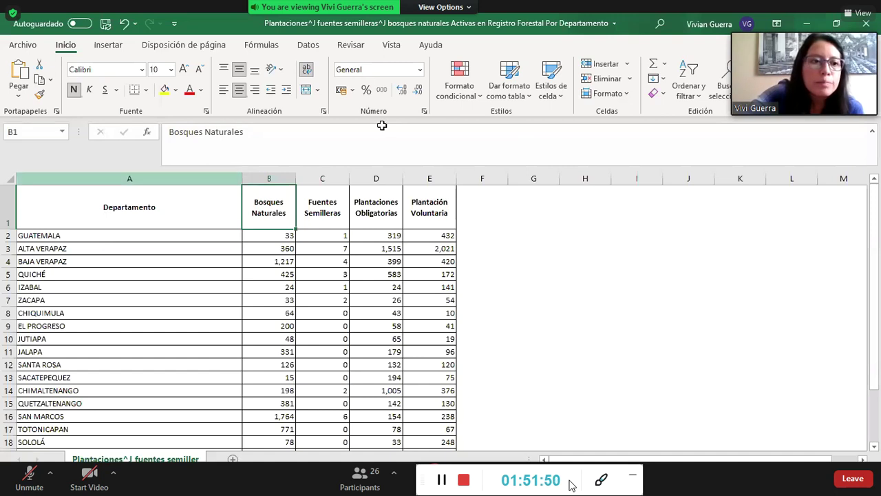
Step: Insert a 2-D clustered column chart from A1:E23, covering the headers and departments down to RETALHULEU
{"action": "left_click_drag", "start_coordinate": [118, 216], "coordinate": [429, 424]}
{"action": "left_click", "coordinate": [120, 48]}
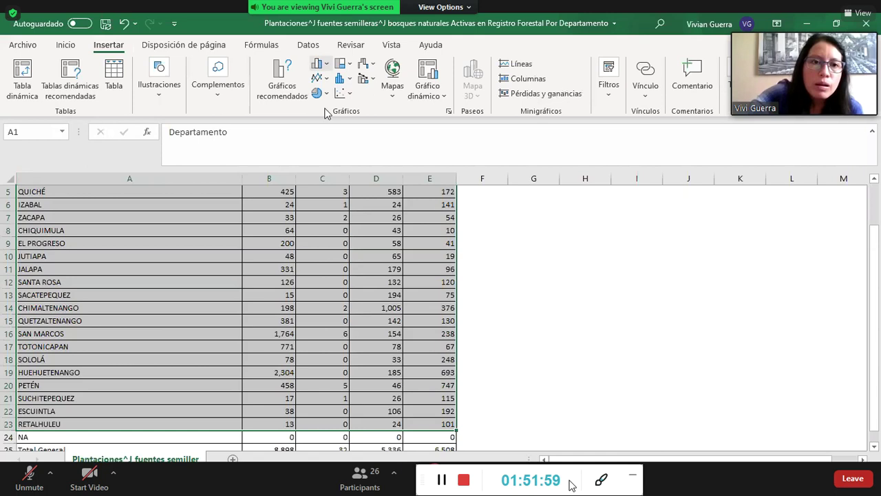
{"action": "left_click", "coordinate": [317, 64]}
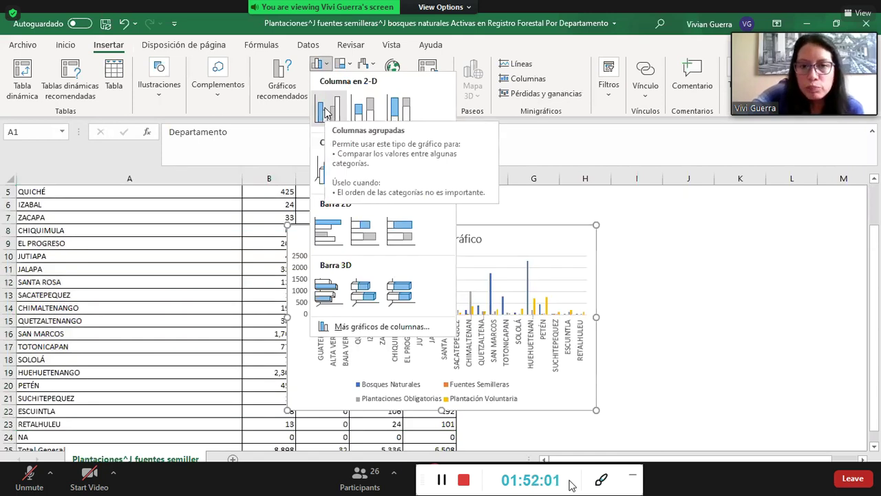
{"action": "left_click", "coordinate": [328, 114]}
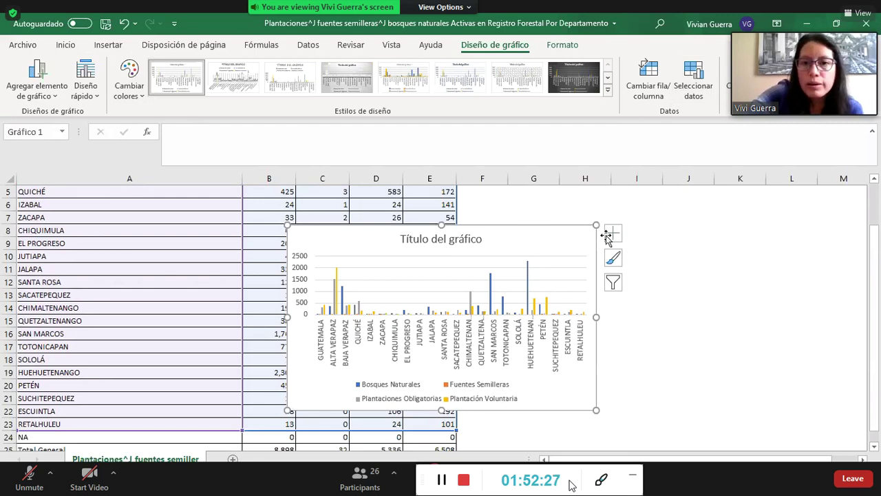
Step: Change the chart type to clustered bars (Barras agrupadas)
{"action": "right_click", "coordinate": [541, 246]}
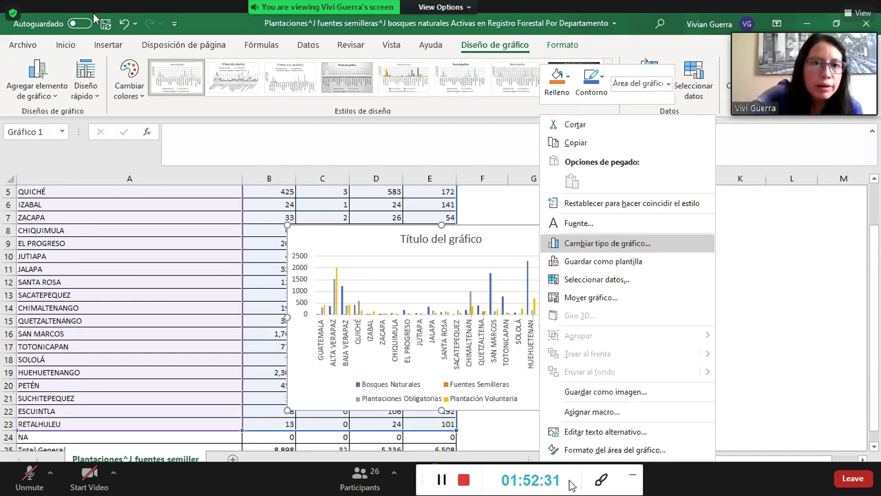
{"action": "left_click", "coordinate": [613, 248]}
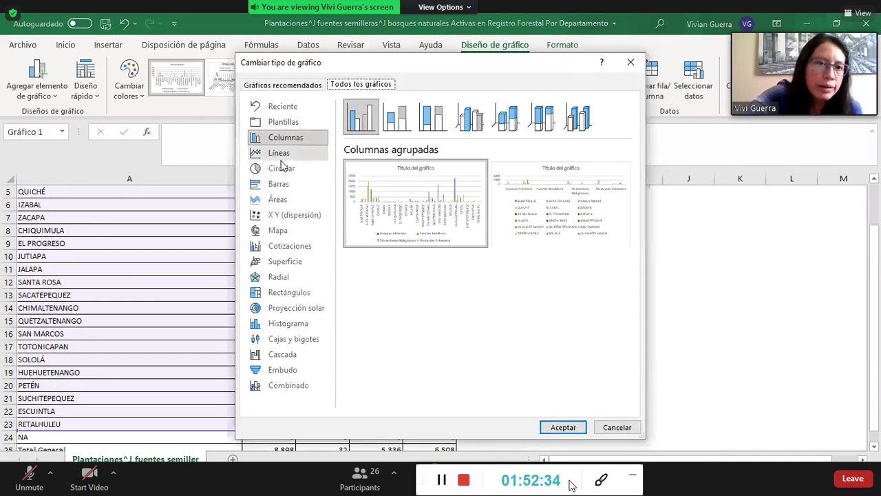
{"action": "left_click", "coordinate": [273, 187]}
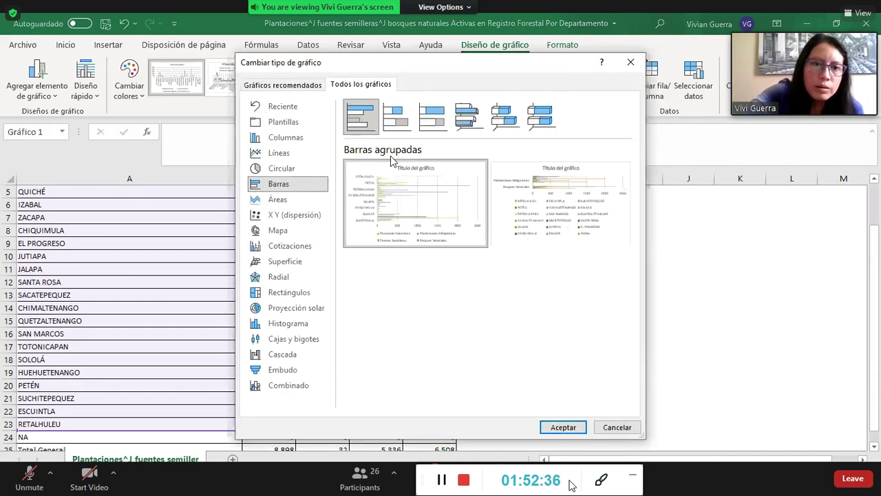
{"action": "left_click", "coordinate": [566, 427]}
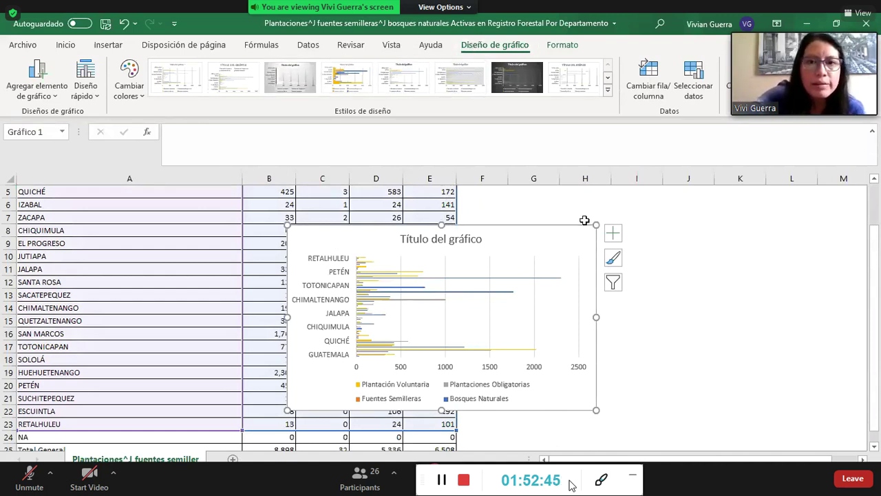
Step: Change the bar chart to a line chart (Líneas), keeping the departments along the horizontal axis
{"action": "right_click", "coordinate": [547, 230]}
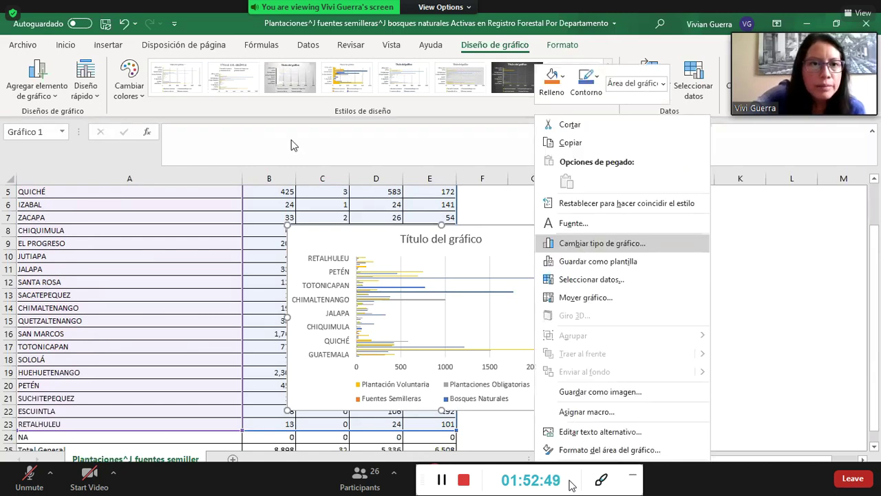
{"action": "left_click", "coordinate": [603, 243]}
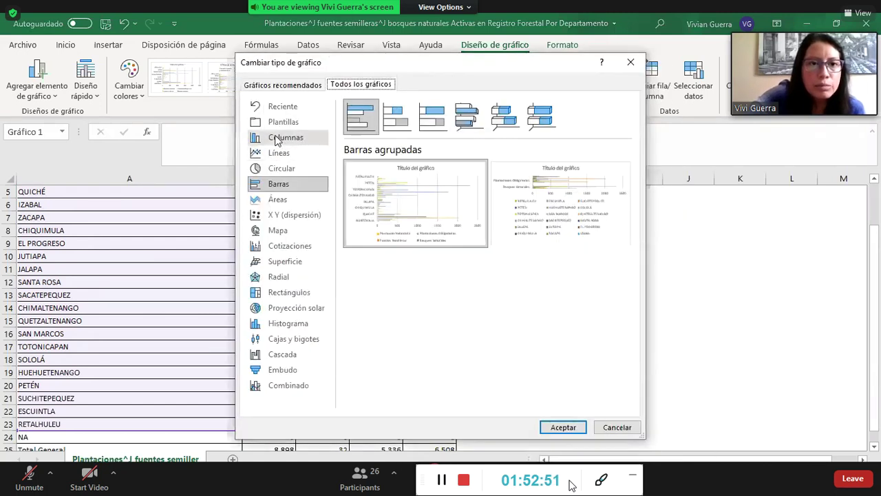
{"action": "left_click", "coordinate": [283, 138]}
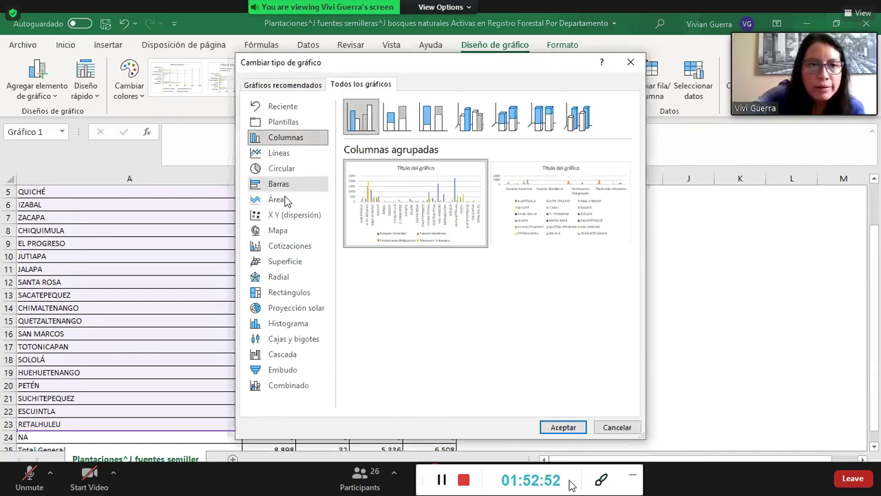
{"action": "left_click", "coordinate": [278, 156]}
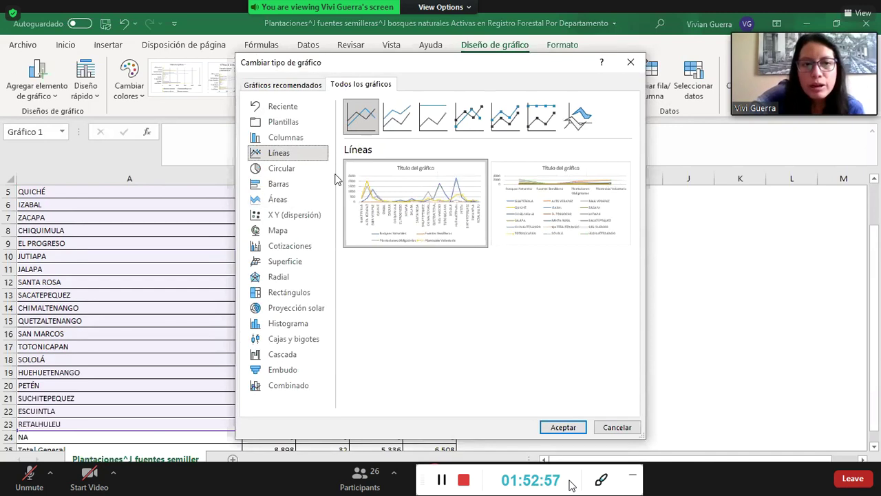
{"action": "left_click", "coordinate": [562, 428]}
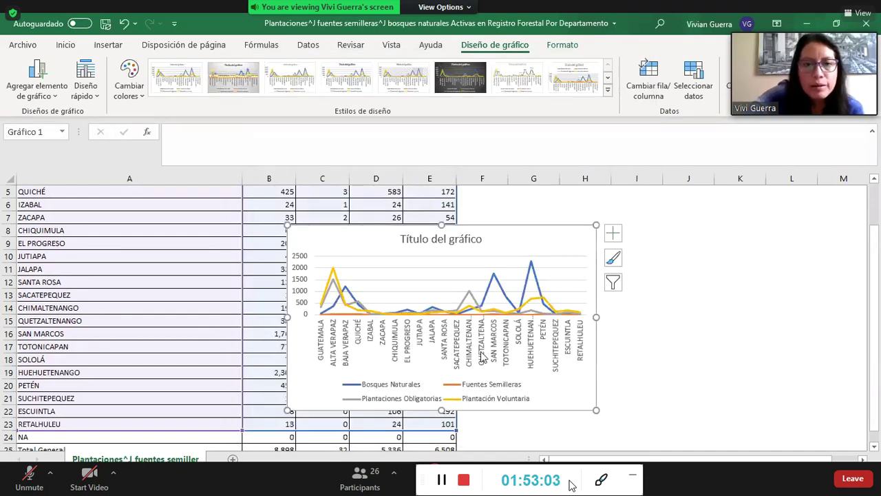
Step: Change the line chart to stacked columns (Columnas apiladas), with one column per department
{"action": "right_click", "coordinate": [521, 245]}
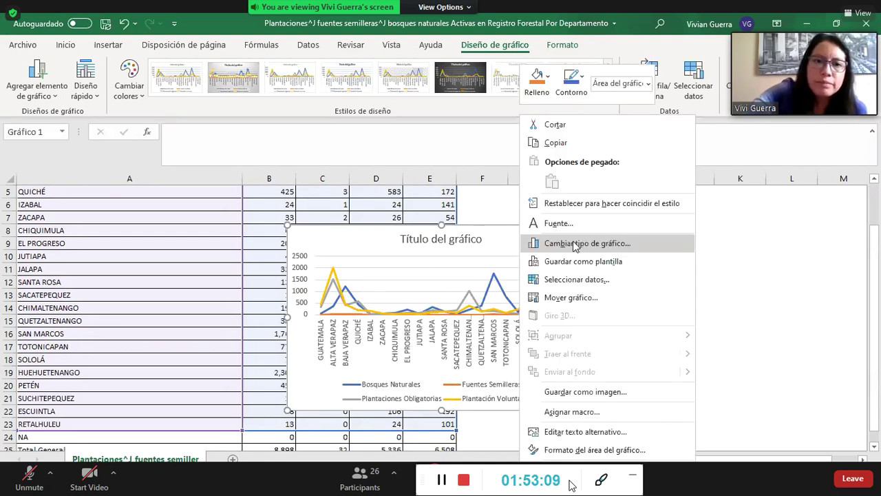
{"action": "left_click", "coordinate": [575, 245]}
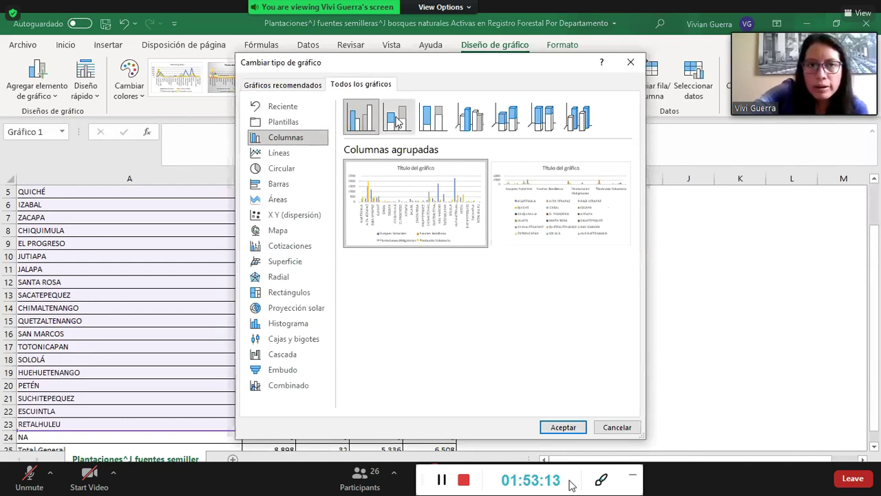
{"action": "left_click", "coordinate": [402, 123]}
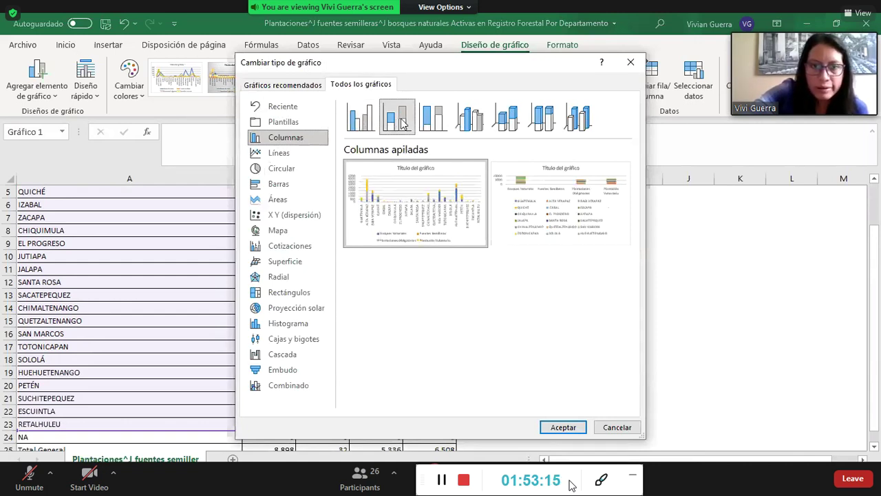
{"action": "key", "text": "Left"}
{"action": "left_click", "coordinate": [406, 118]}
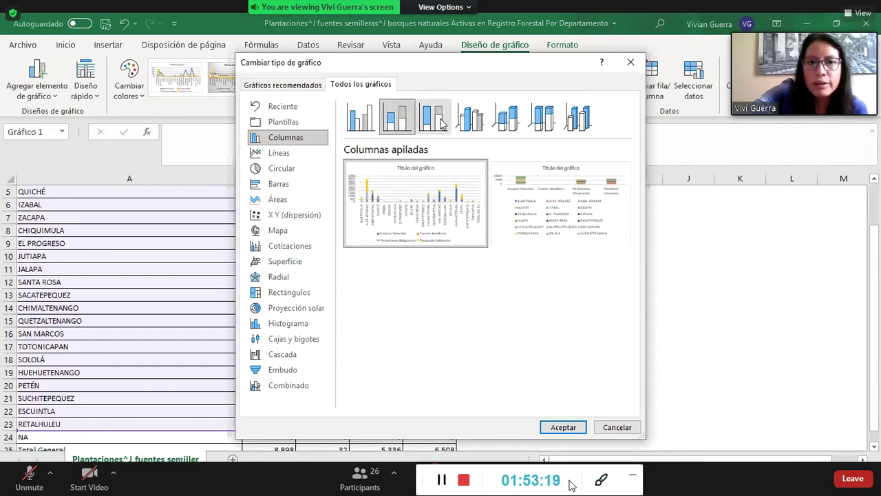
{"action": "left_click", "coordinate": [418, 121]}
{"action": "left_click", "coordinate": [400, 123]}
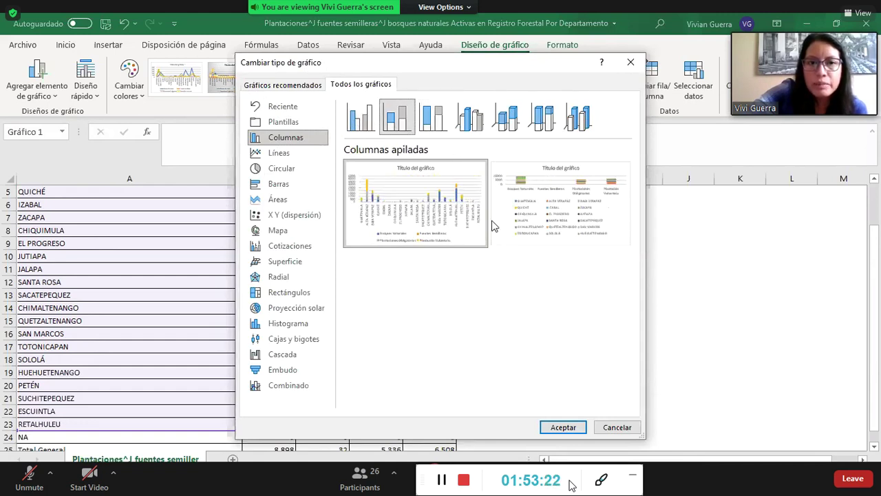
{"action": "left_click", "coordinate": [563, 428]}
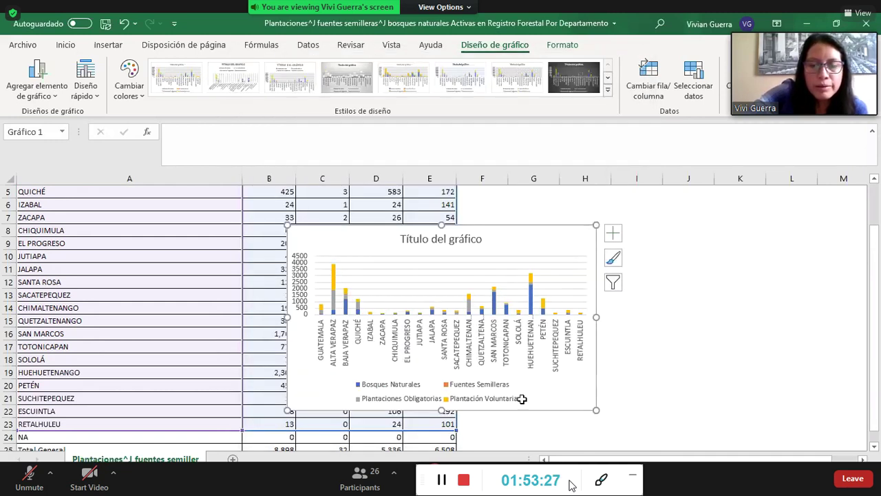
Step: Enlarge the chart so every department label is readable and set its type to clustered columns (Columnas agrupadas)
{"action": "left_click_drag", "start_coordinate": [600, 413], "coordinate": [672, 449]}
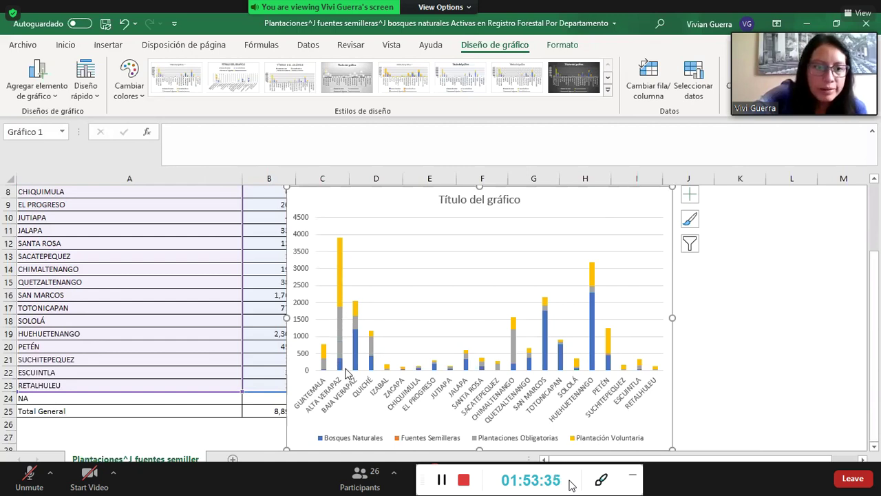
{"action": "right_click", "coordinate": [593, 208]}
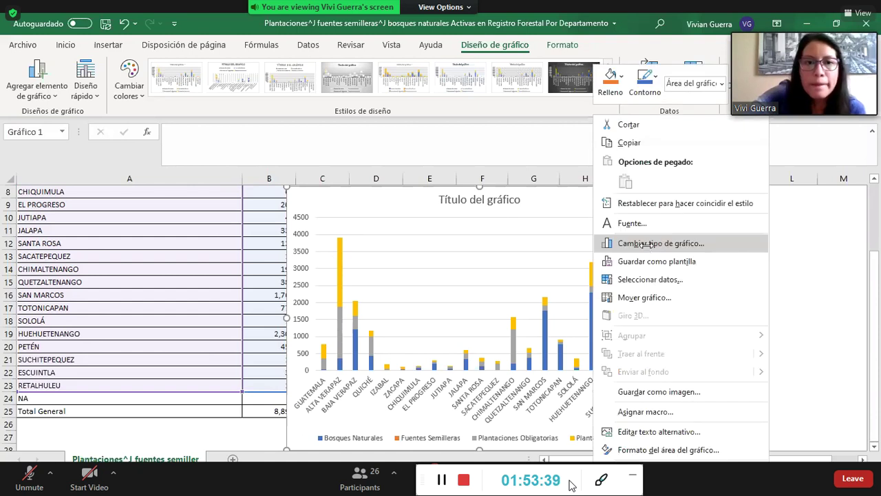
{"action": "key", "text": "Return"}
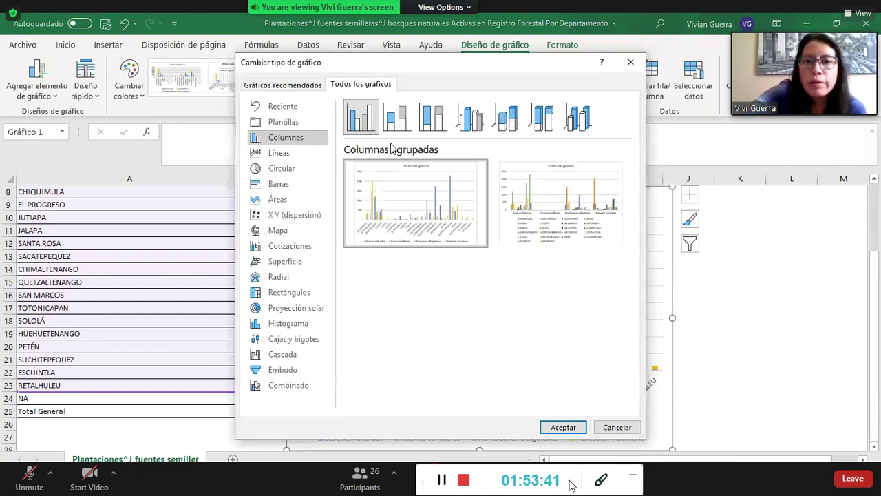
{"action": "left_click", "coordinate": [563, 427]}
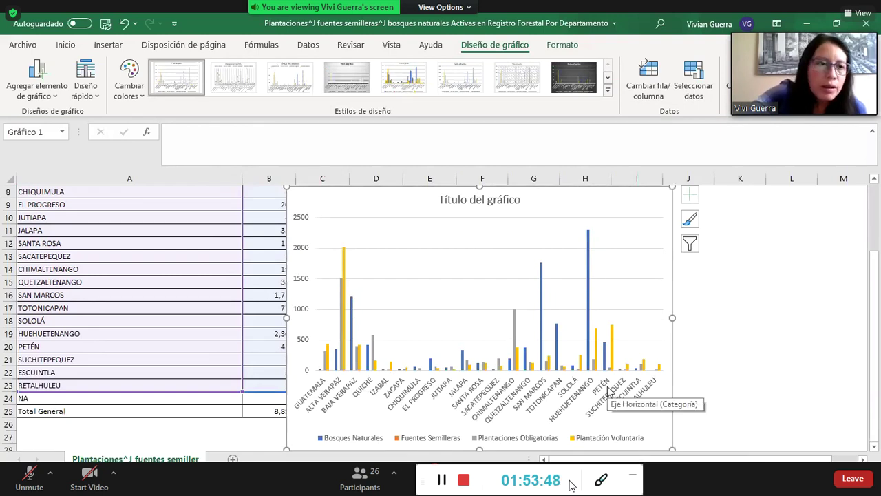
Step: Review the table's department names and category headers that supply the chart's data
{"action": "left_click", "coordinate": [141, 282]}
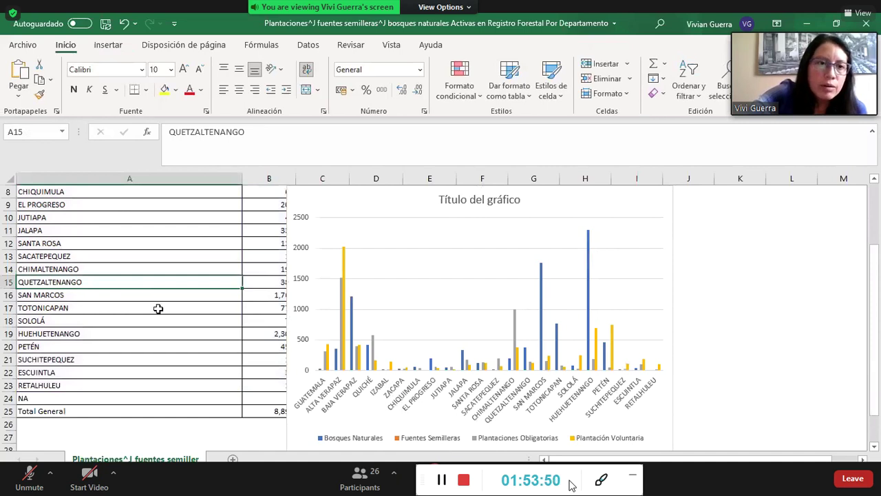
{"action": "scroll", "coordinate": [160, 310], "scroll_direction": "up", "scroll_amount": 3}
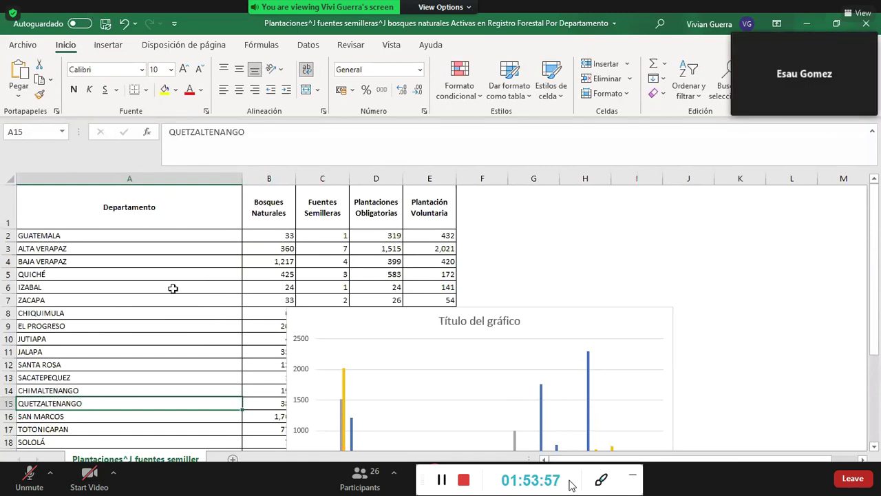
{"action": "left_click", "coordinate": [268, 205]}
{"action": "left_click", "coordinate": [152, 235]}
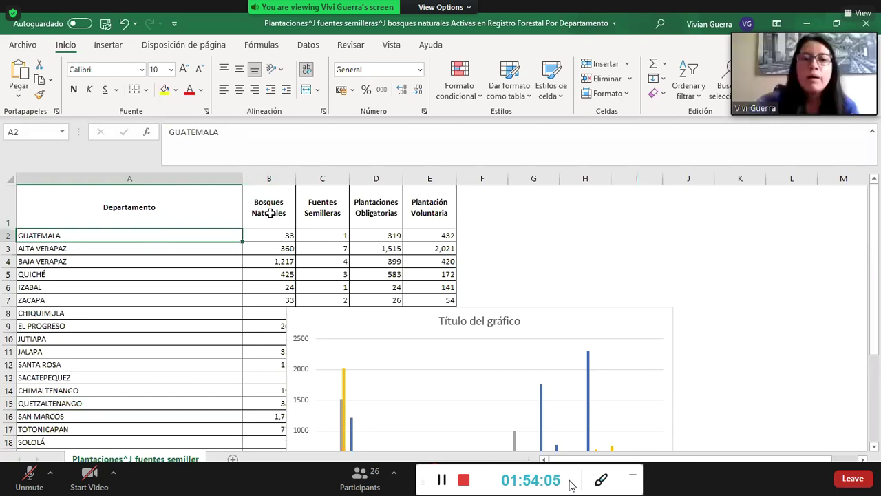
{"action": "left_click", "coordinate": [151, 207]}
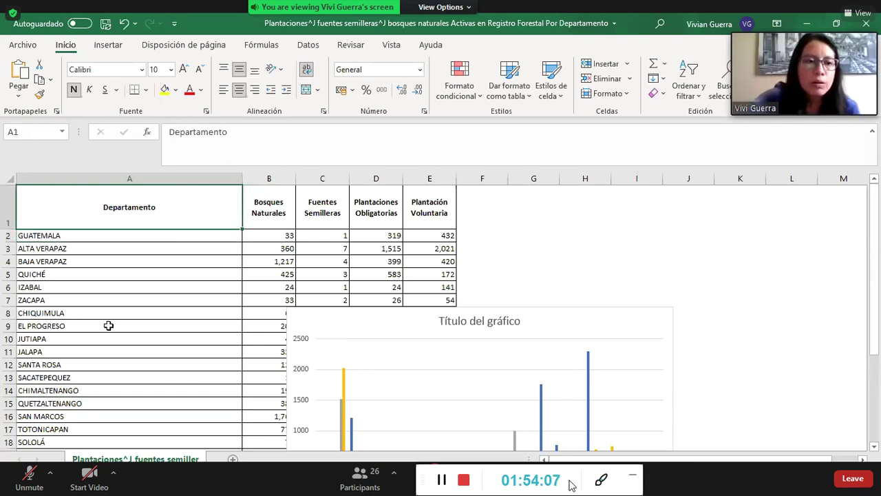
{"action": "left_click", "coordinate": [73, 261]}
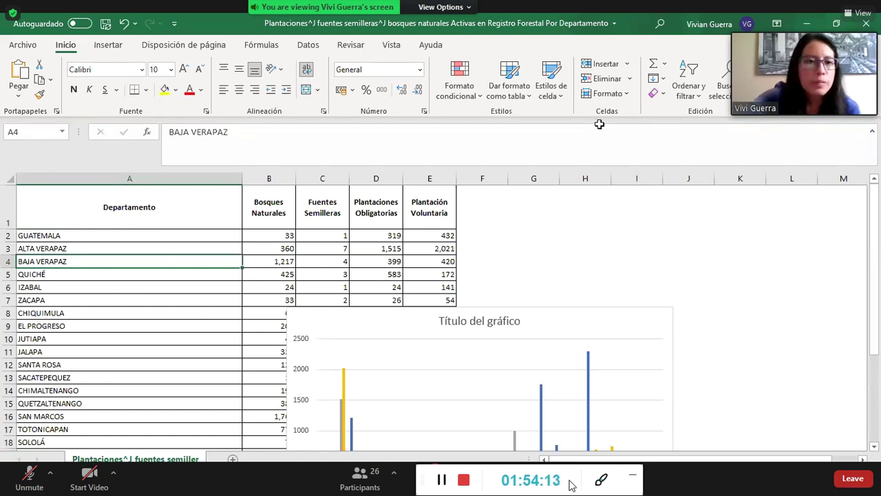
Step: Move the chart up so its upper edge lies over the table's header row
{"action": "left_click", "coordinate": [575, 264]}
{"action": "left_click", "coordinate": [565, 318]}
{"action": "left_click_drag", "start_coordinate": [564, 239], "coordinate": [565, 212]}
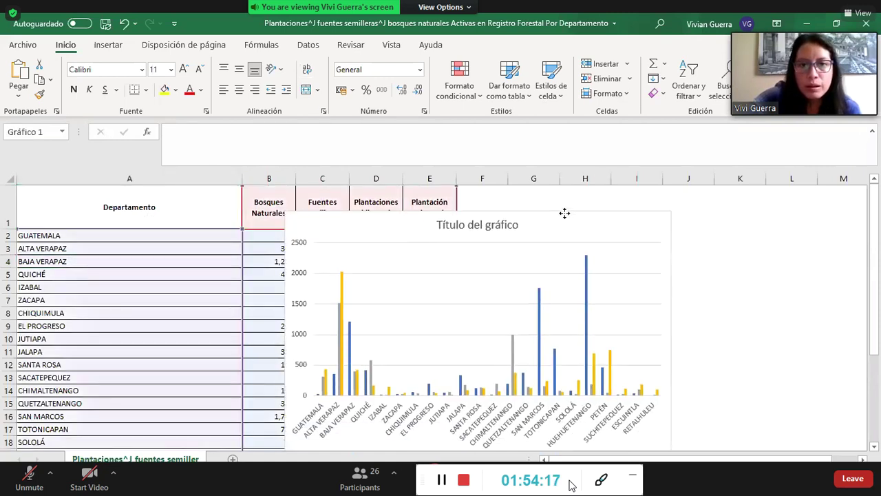
{"action": "left_click", "coordinate": [181, 272]}
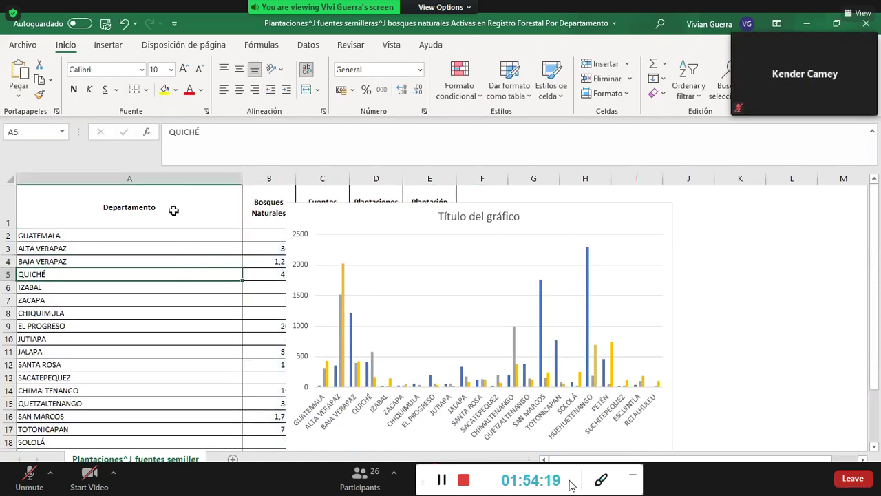
{"action": "left_click", "coordinate": [174, 210]}
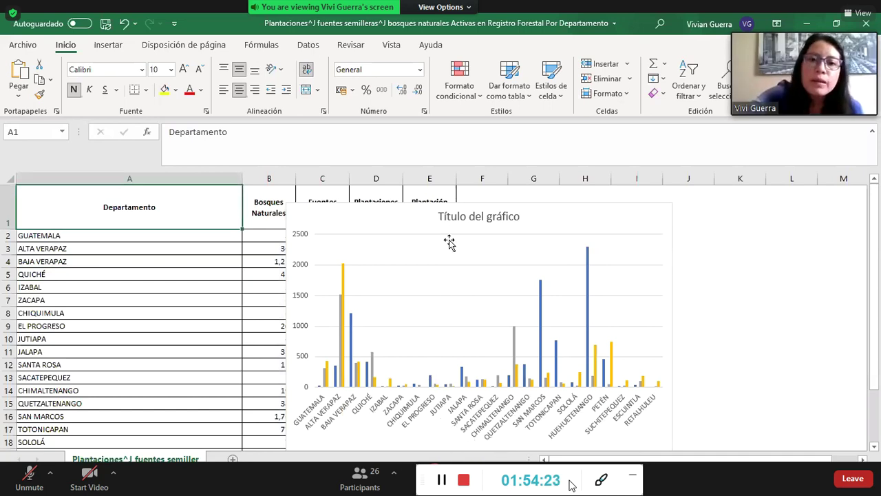
Step: Add axis titles to the chart and delete the horizontal one, keeping only the vertical axis title
{"action": "left_click", "coordinate": [614, 215]}
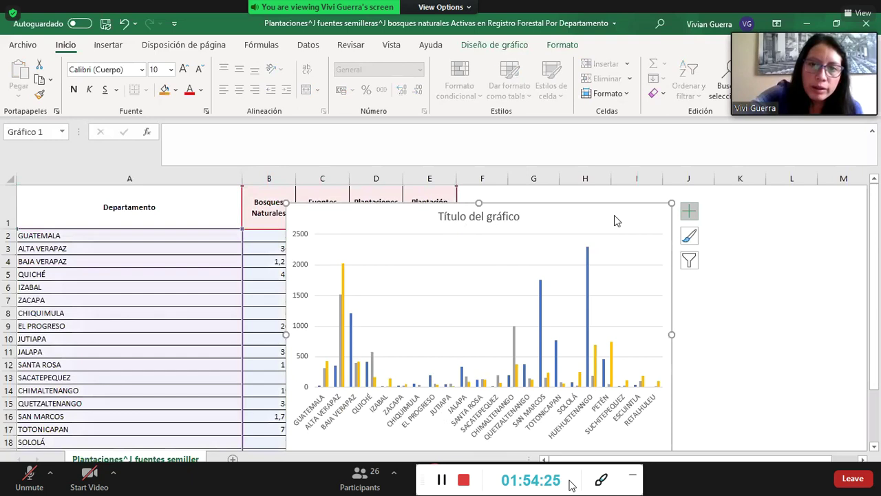
{"action": "left_click", "coordinate": [690, 212]}
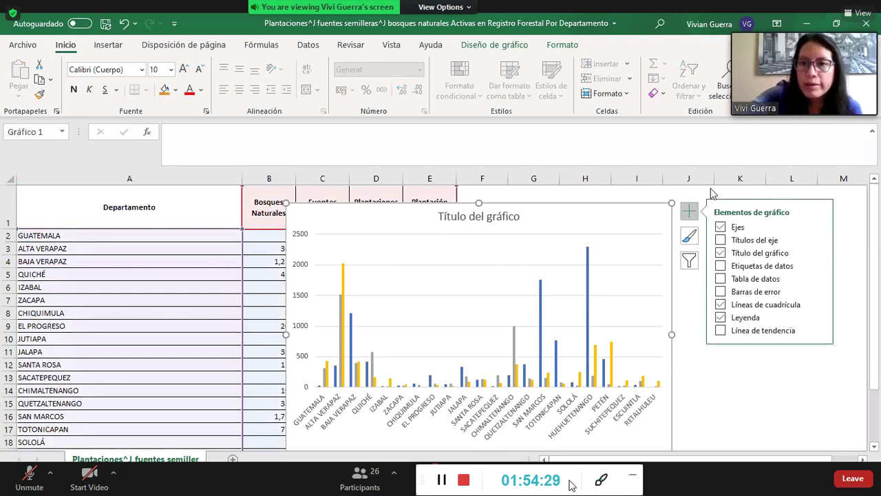
{"action": "left_click", "coordinate": [721, 240]}
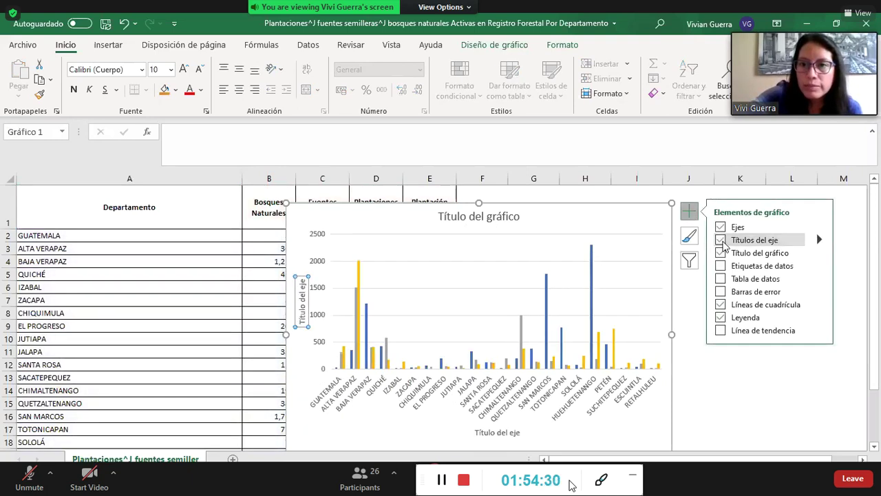
{"action": "left_click", "coordinate": [480, 432]}
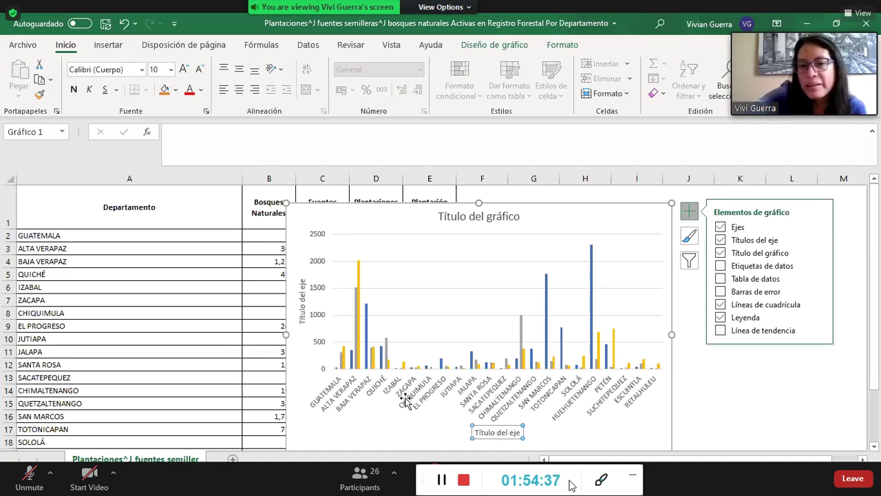
{"action": "key", "text": "Delete"}
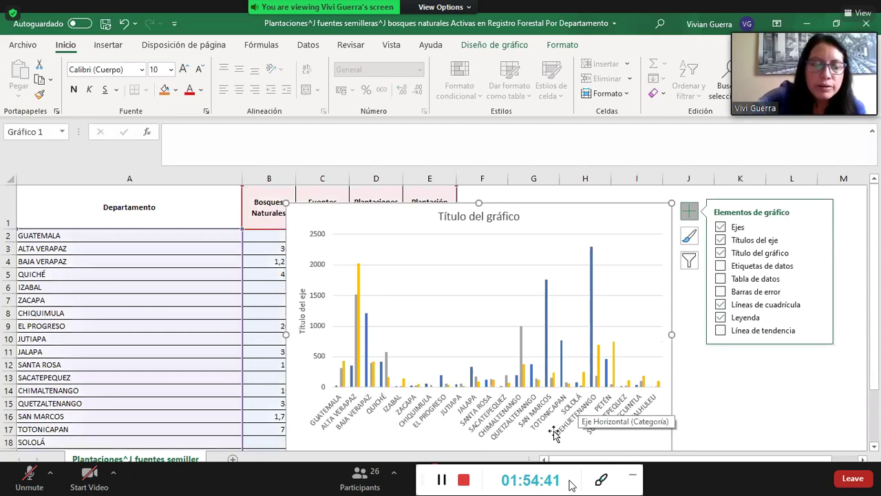
Step: Replace the placeholder text of the chart's vertical axis title with "No. de plantaciones"
{"action": "left_click", "coordinate": [302, 300]}
{"action": "key", "text": "BackSpace"}
{"action": "key", "text": "BackSpace"}
{"action": "key", "text": "BackSpace"}
{"action": "key", "text": "BackSpace"}
{"action": "key", "text": "BackSpace"}
{"action": "key", "text": "BackSpace"}
{"action": "key", "text": "BackSpace"}
{"action": "key", "text": "BackSpace"}
{"action": "key", "text": "BackSpace"}
{"action": "key", "text": "BackSpace"}
{"action": "key", "text": "BackSpace"}
{"action": "key", "text": "BackSpace"}
{"action": "key", "text": "BackSpace"}
{"action": "key", "text": "BackSpace"}
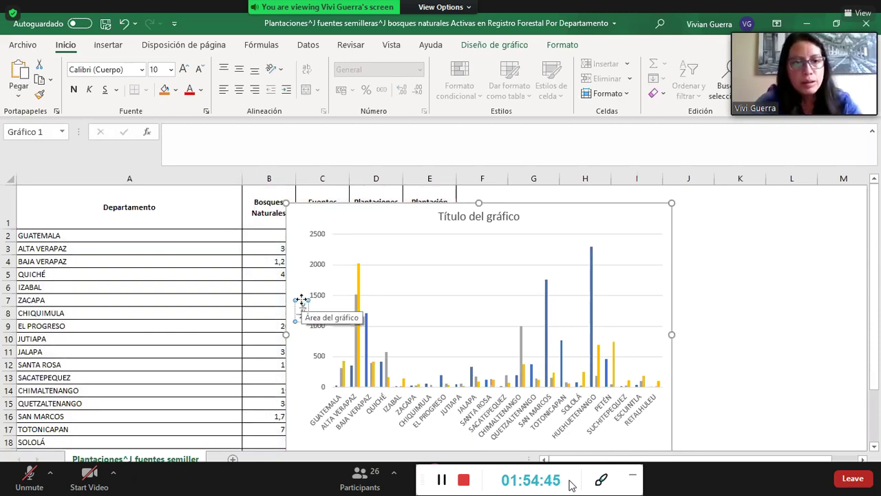
{"action": "type", "text": "No. de hectárea"}
{"action": "key", "text": "BackSpace"}
{"action": "key", "text": "BackSpace"}
{"action": "key", "text": "BackSpace"}
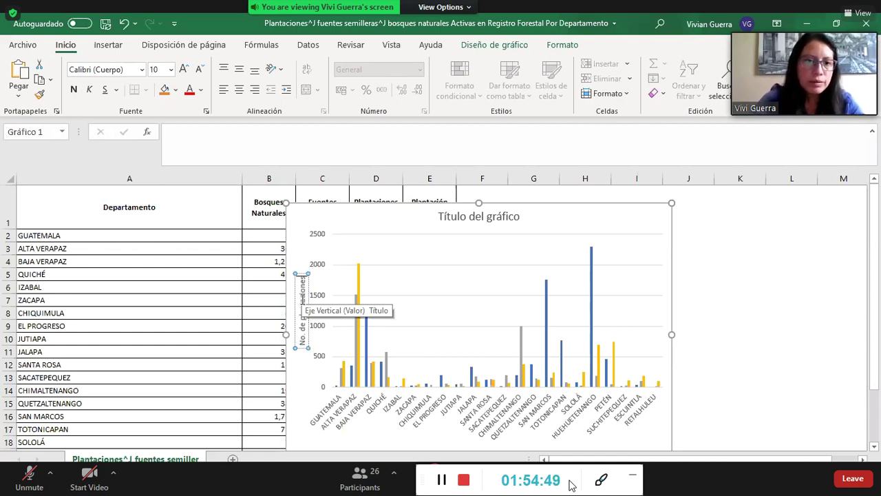
{"action": "key", "text": "Escape"}
{"action": "key", "text": "Escape"}
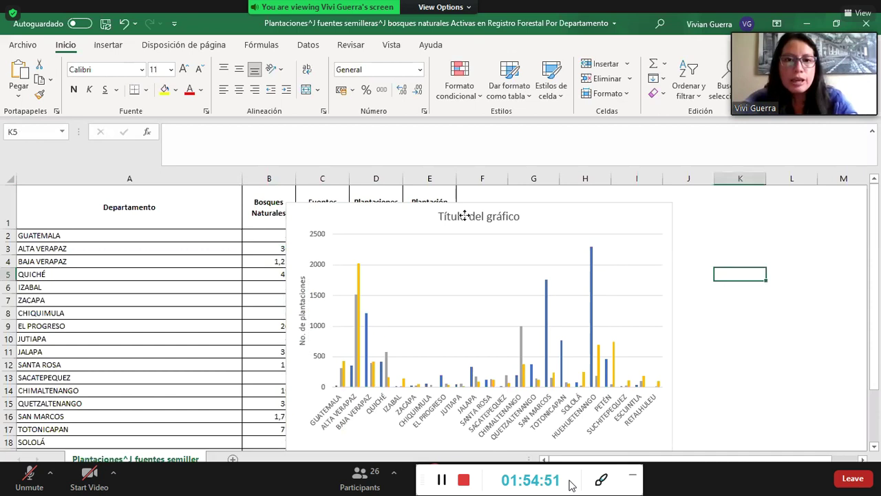
Step: Retitle the chart "Comportamiento de plantaciones forestales, fuentes semilleras y bosques en Guatemala"
{"action": "left_click", "coordinate": [465, 215]}
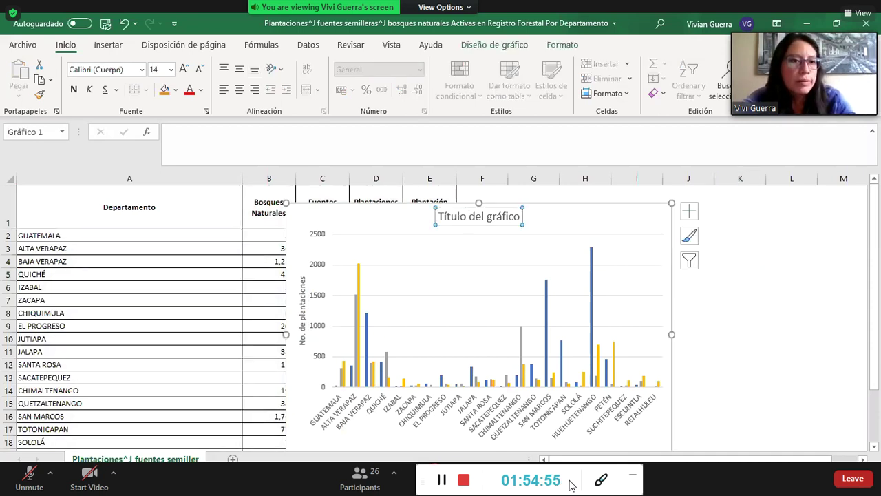
{"action": "key", "text": "Escape"}
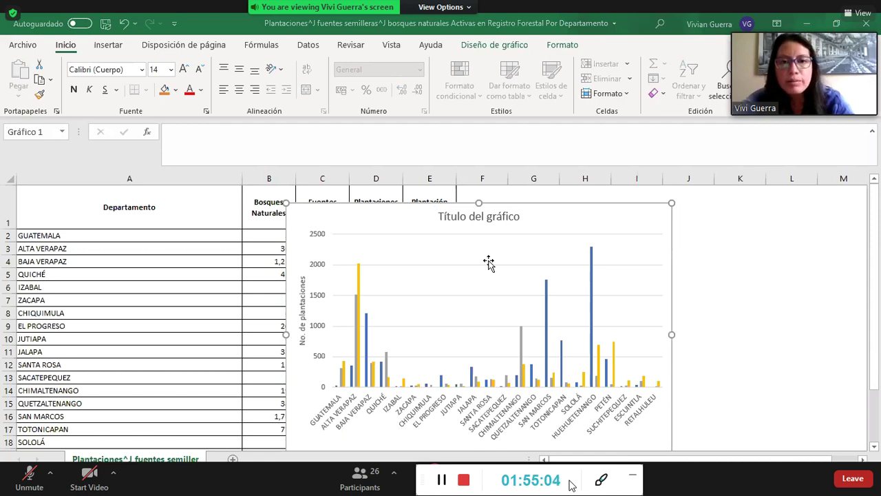
{"action": "left_click", "coordinate": [440, 216]}
{"action": "left_click_drag", "start_coordinate": [439, 216], "coordinate": [529, 220]}
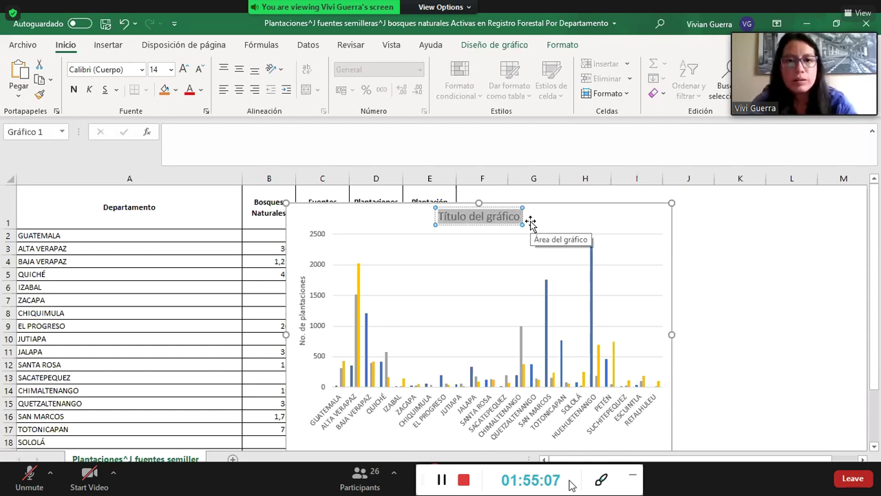
{"action": "left_click", "coordinate": [530, 226]}
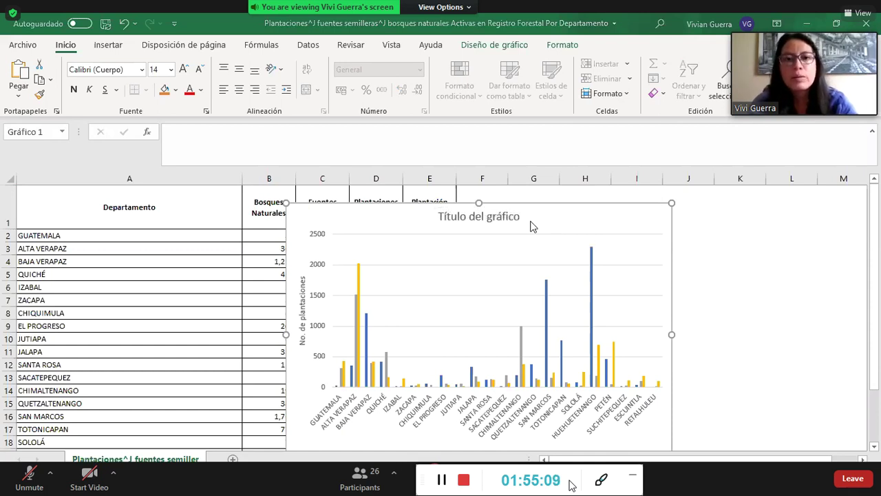
{"action": "type", "text": "Comportamiento de palnt"}
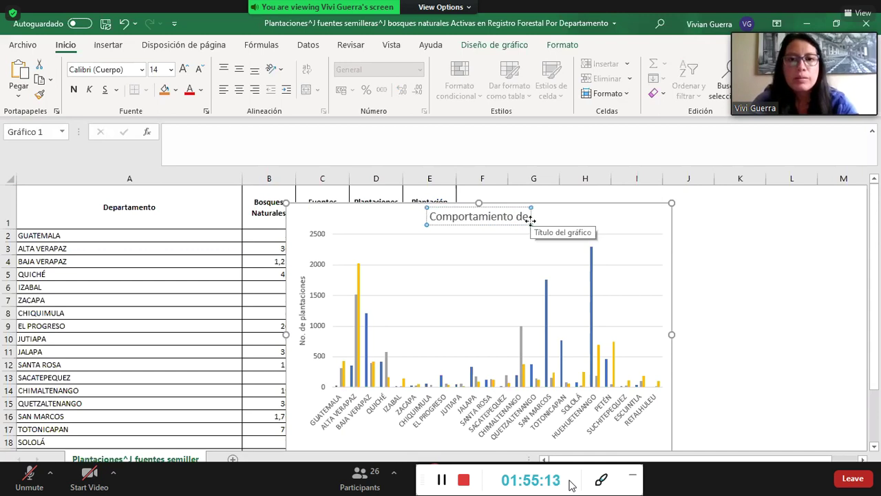
{"action": "key", "text": "BackSpace"}
{"action": "key", "text": "BackSpace"}
{"action": "key", "text": "BackSpace"}
{"action": "key", "text": "BackSpace"}
{"action": "type", "text": "lantaciones for"}
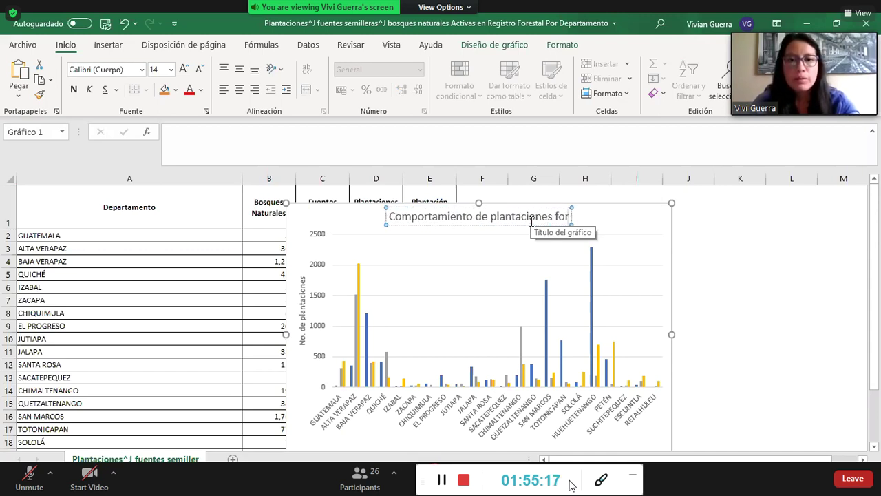
{"action": "type", "text": "estales, fuentes s"}
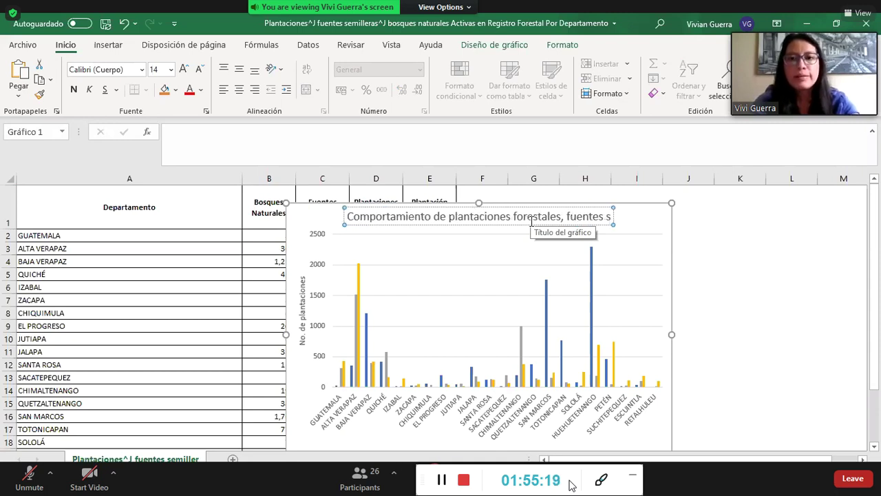
{"action": "type", "text": "emillera"}
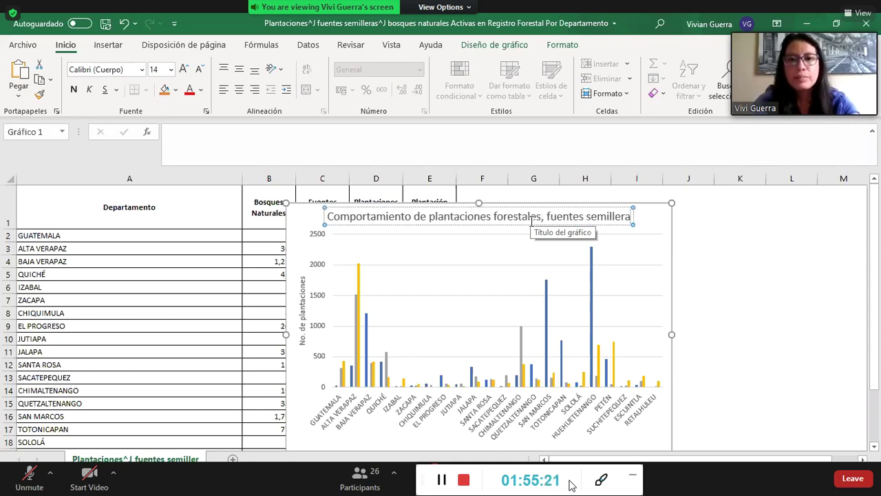
{"action": "type", "text": "s y bosques e"}
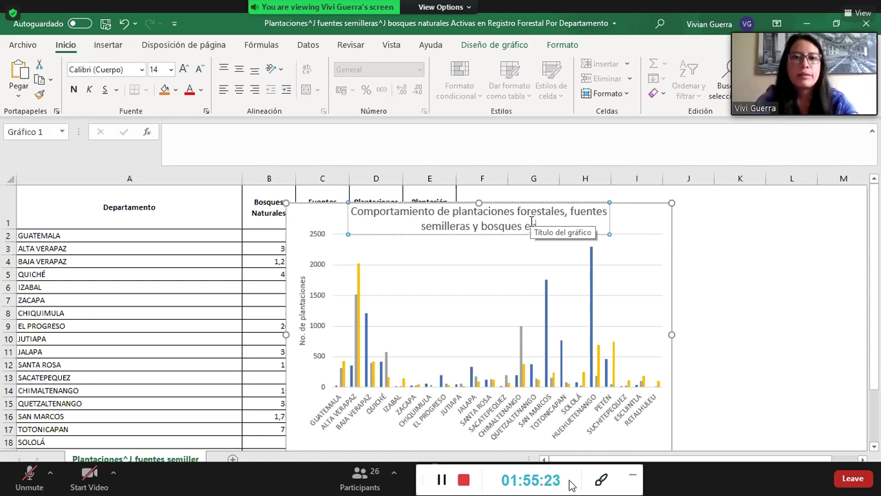
{"action": "type", "text": "n Guatemala"}
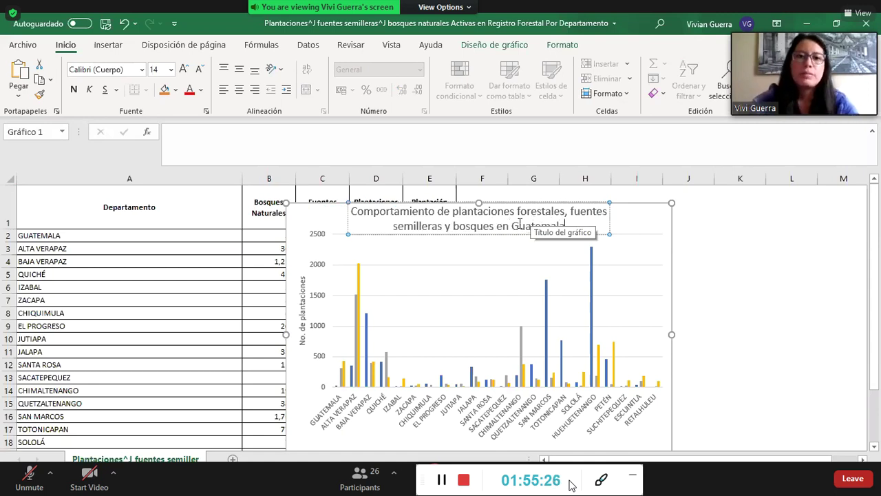
Step: Make the chart title bold and move the chart beside the table so it no longer covers any data columns
{"action": "left_click_drag", "start_coordinate": [574, 227], "coordinate": [352, 206]}
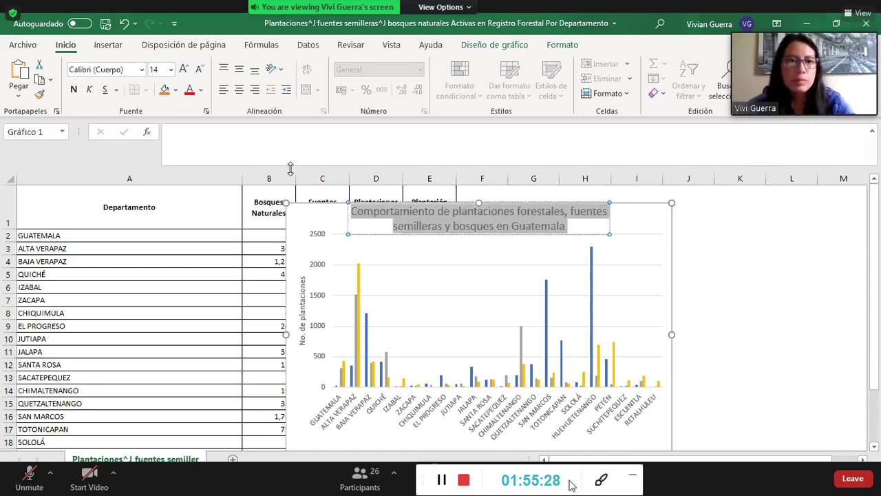
{"action": "left_click", "coordinate": [74, 91]}
{"action": "left_click", "coordinate": [724, 299]}
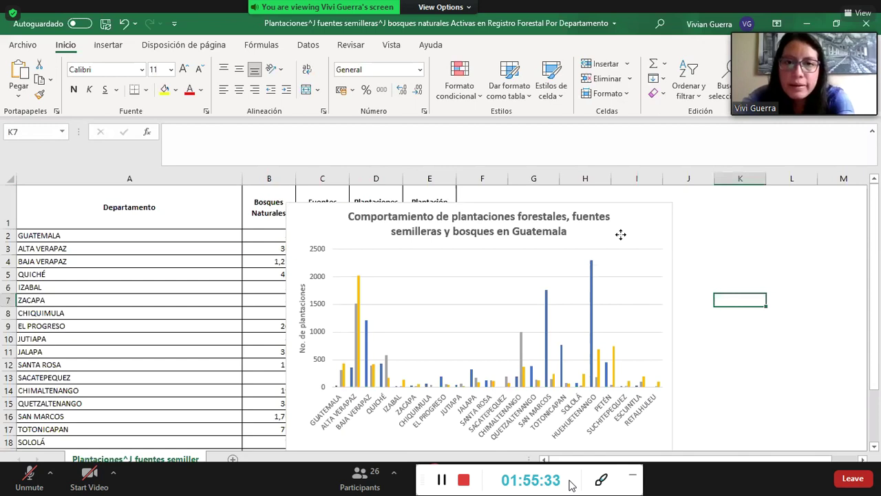
{"action": "left_click_drag", "start_coordinate": [806, 237], "coordinate": [807, 237]}
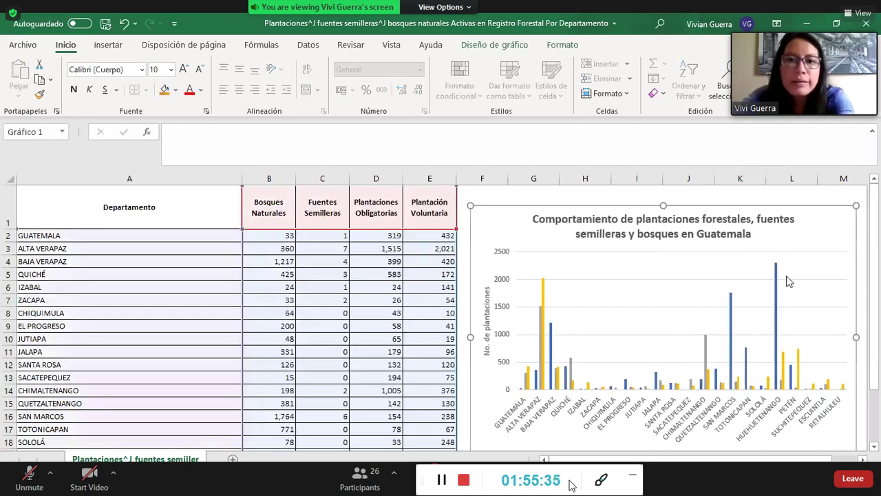
Step: Change the chart type to clustered bars (Barras agrupadas)
{"action": "right_click", "coordinate": [811, 242]}
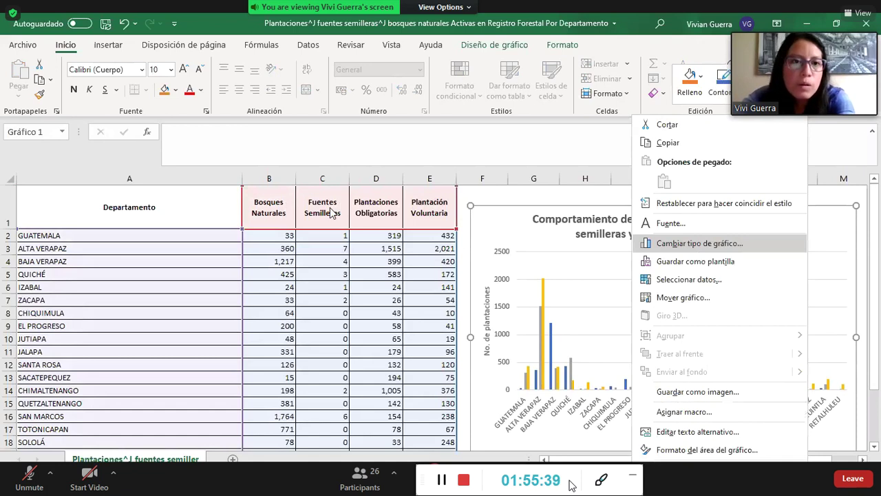
{"action": "left_click", "coordinate": [700, 243]}
{"action": "left_click", "coordinate": [278, 184]}
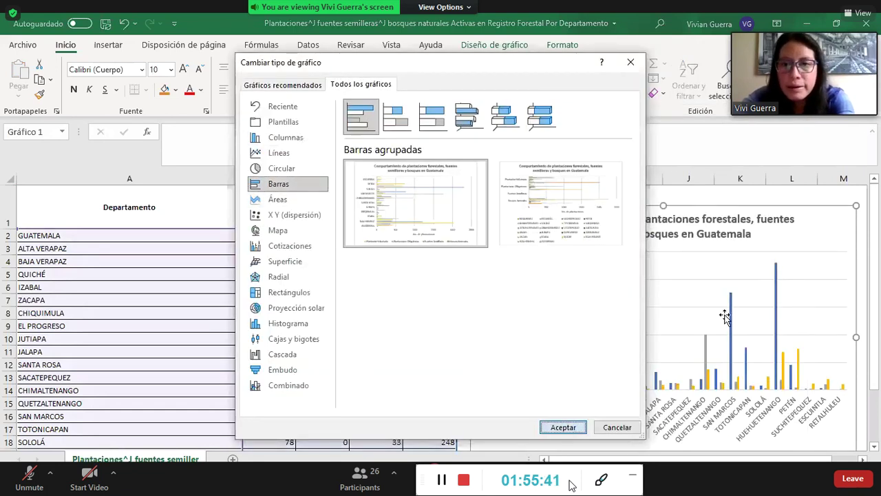
{"action": "key", "text": "Return"}
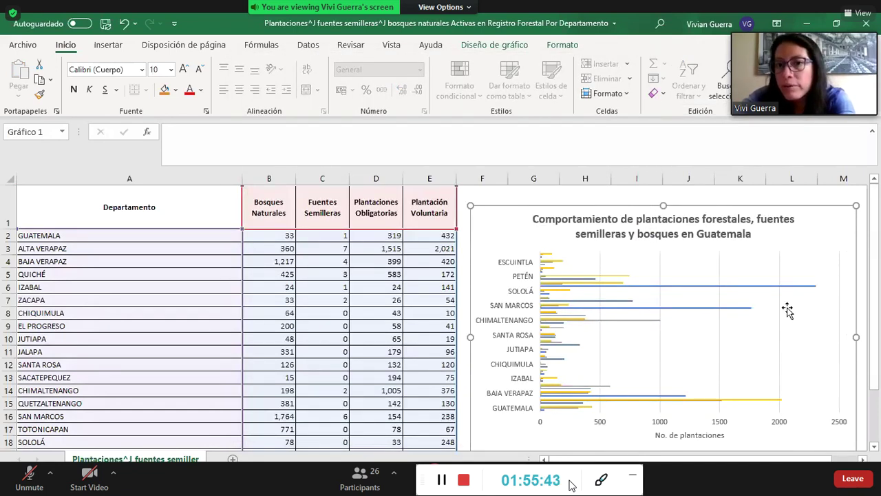
Step: Compare previews of the other available chart types for this data, from Circular, Columnas and Áreas through Radial, Histograma and Cascada to Combinado
{"action": "right_click", "coordinate": [813, 241]}
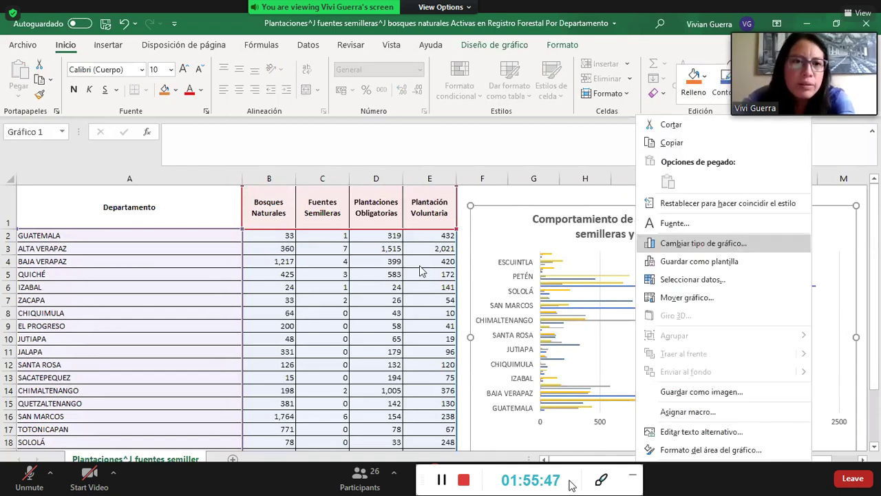
{"action": "key", "text": "Return"}
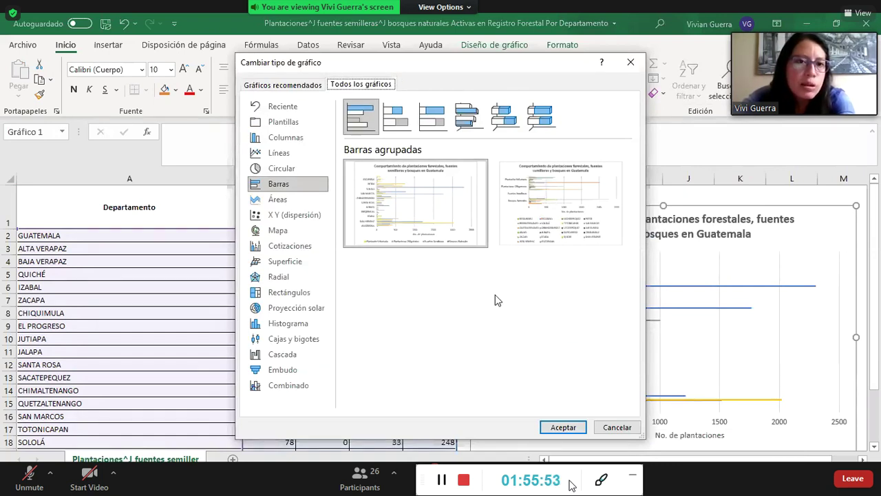
{"action": "left_click", "coordinate": [285, 170]}
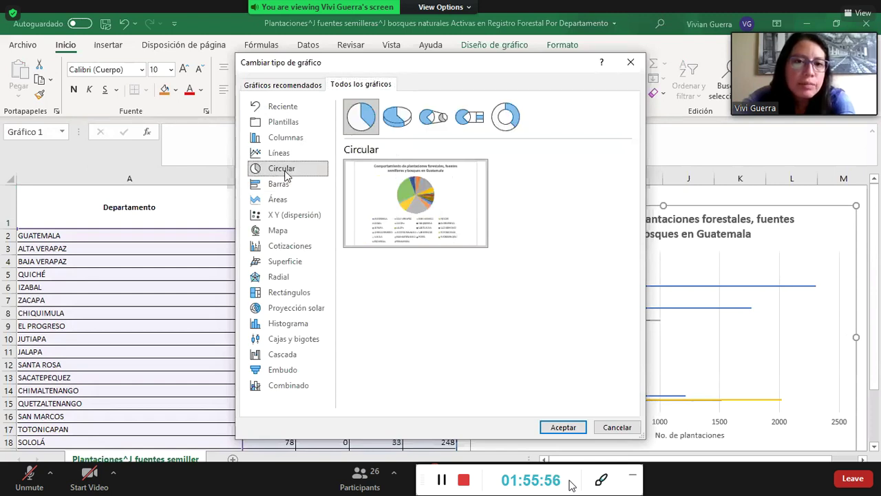
{"action": "left_click", "coordinate": [277, 140]}
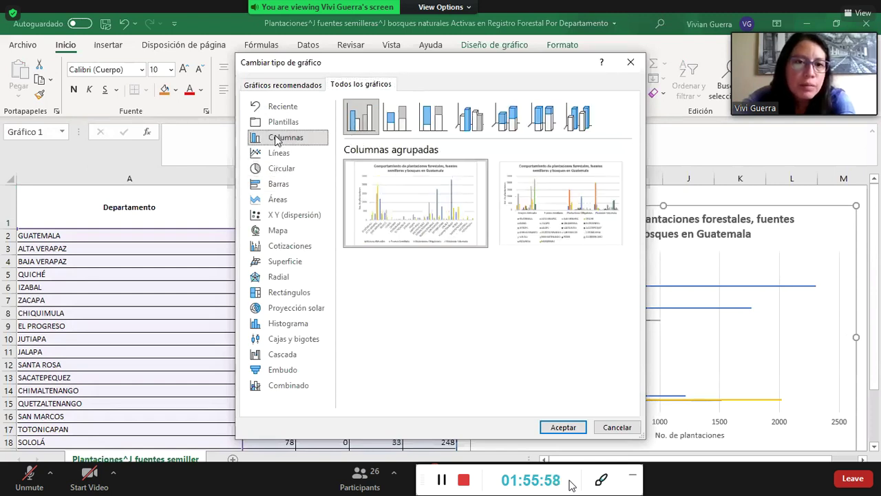
{"action": "left_click", "coordinate": [281, 202]}
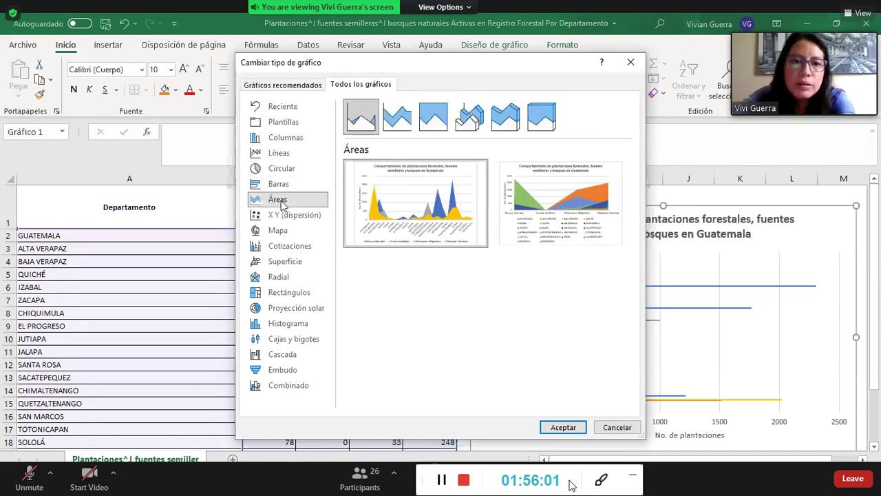
{"action": "left_click", "coordinate": [283, 231]}
{"action": "left_click", "coordinate": [289, 250]}
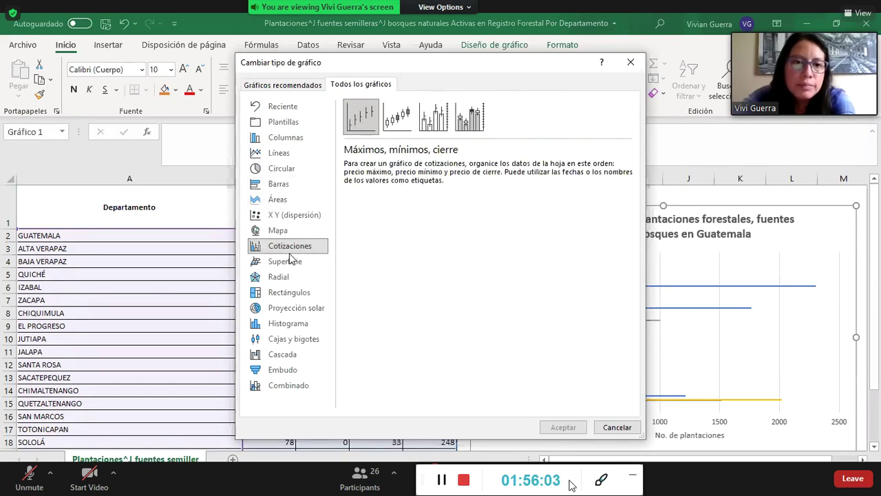
{"action": "left_click", "coordinate": [288, 262]}
{"action": "left_click", "coordinate": [283, 278]}
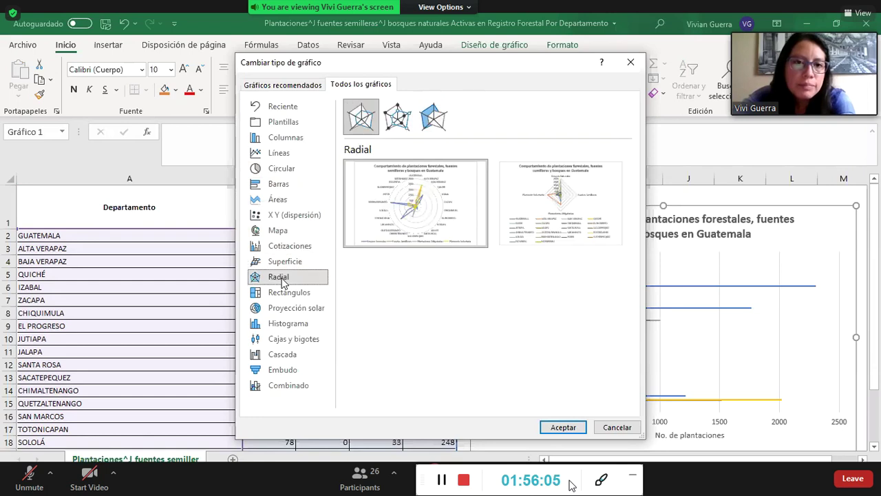
{"action": "left_click", "coordinate": [287, 294]}
{"action": "left_click", "coordinate": [288, 310]}
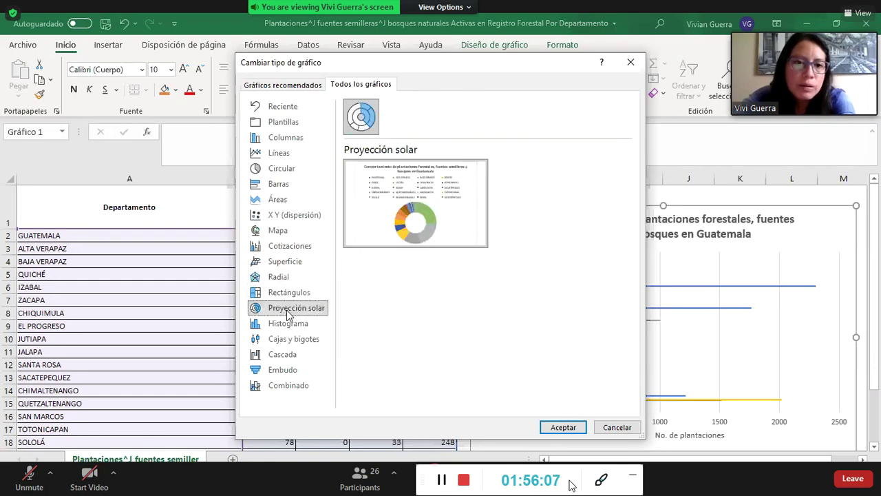
{"action": "left_click", "coordinate": [288, 325]}
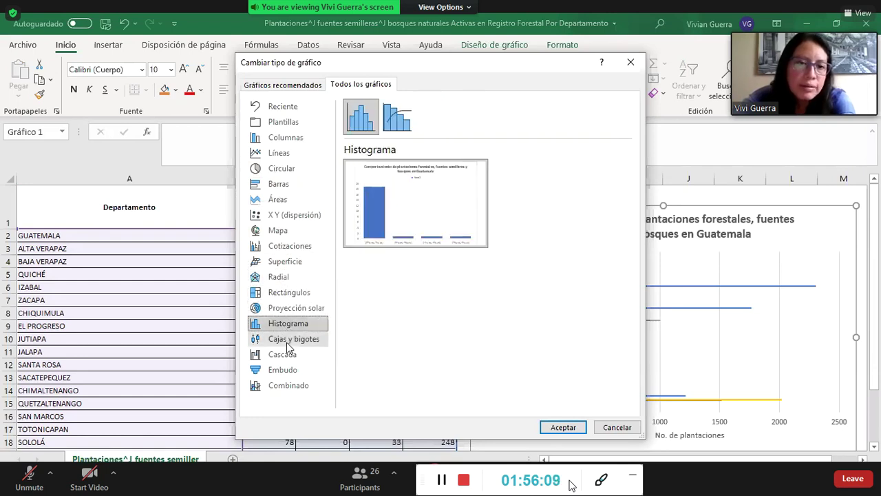
{"action": "left_click", "coordinate": [288, 343]}
{"action": "left_click", "coordinate": [288, 356]}
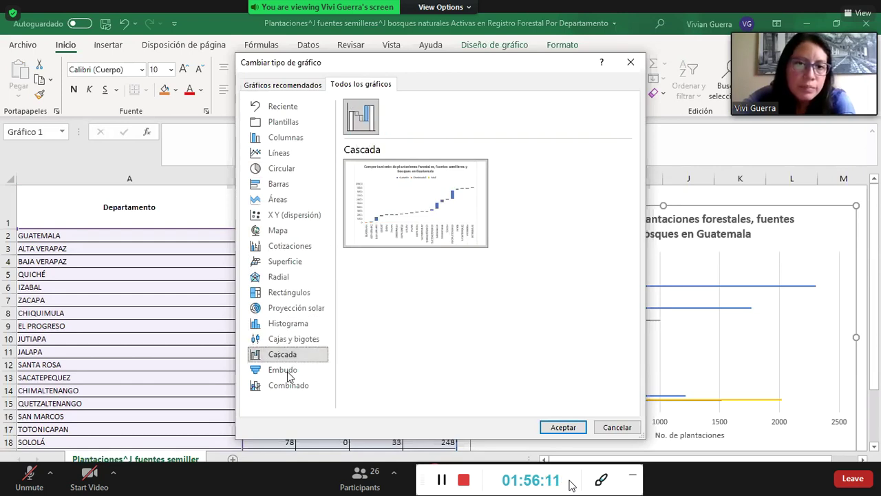
{"action": "left_click", "coordinate": [290, 372]}
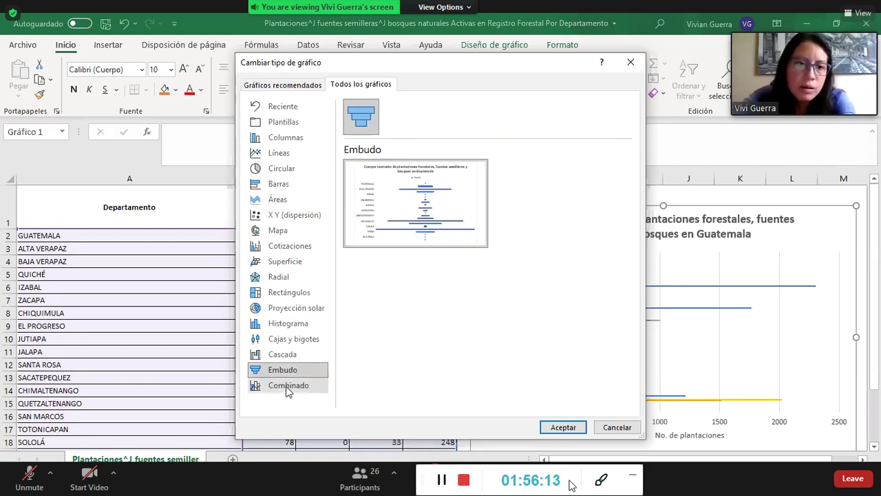
{"action": "left_click", "coordinate": [288, 389]}
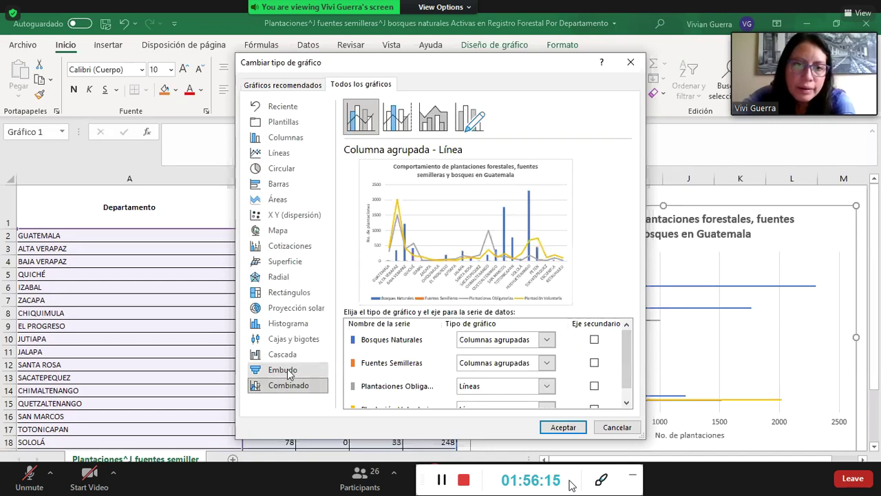
{"action": "left_click", "coordinate": [289, 373]}
{"action": "left_click", "coordinate": [287, 385]}
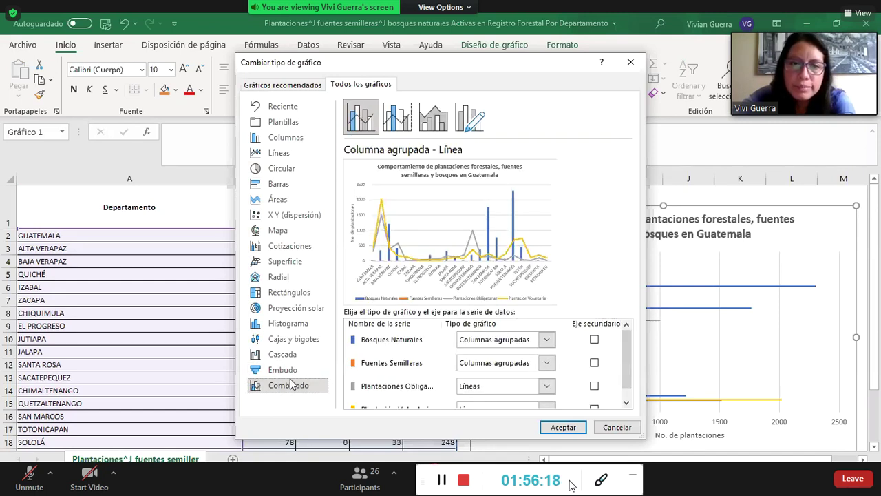
Step: Change the chart type to funnel (Embudo) and look over the whole chart
{"action": "left_click", "coordinate": [293, 375]}
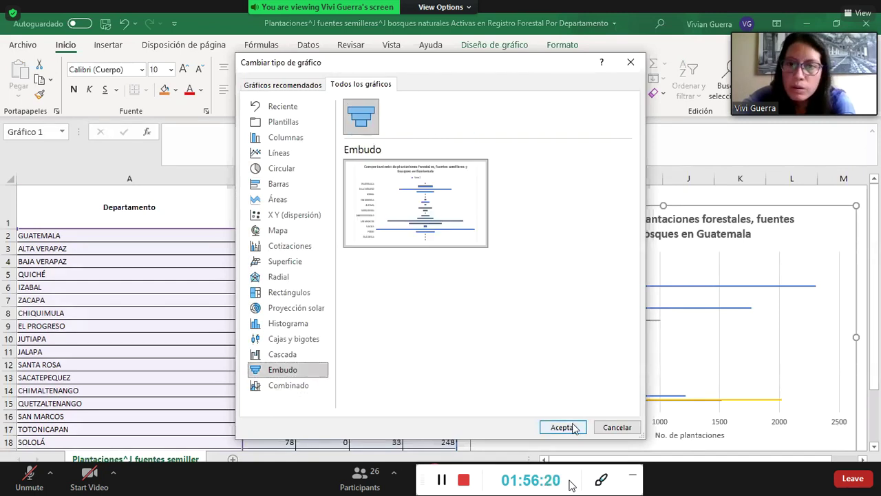
{"action": "left_click", "coordinate": [563, 427]}
{"action": "scroll", "coordinate": [638, 352], "scroll_direction": "down", "scroll_amount": 2}
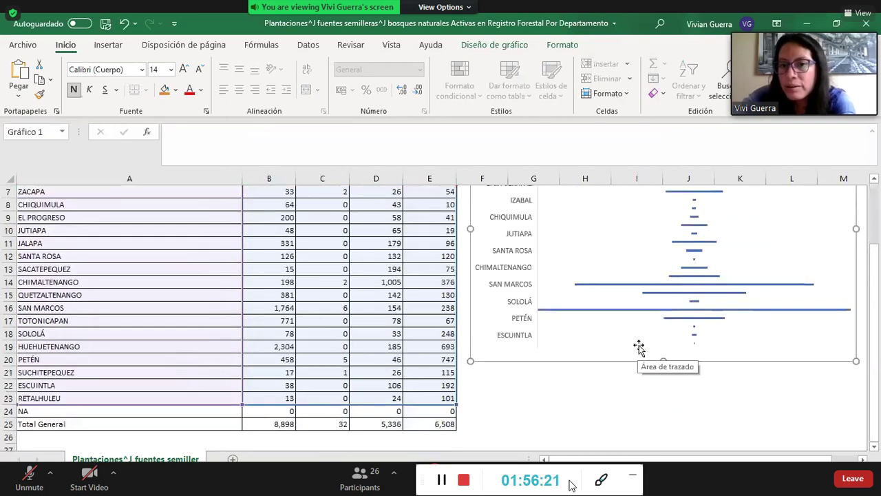
{"action": "scroll", "coordinate": [639, 351], "scroll_direction": "up", "scroll_amount": 3}
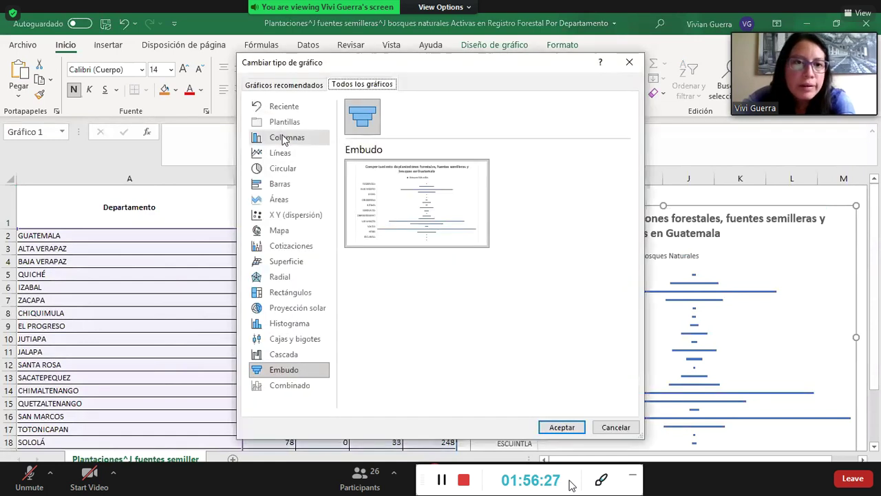
Step: Change the chart type to clustered columns (Columnas agrupadas) and return to the sheet
{"action": "left_click", "coordinate": [284, 137]}
{"action": "left_click", "coordinate": [396, 112]}
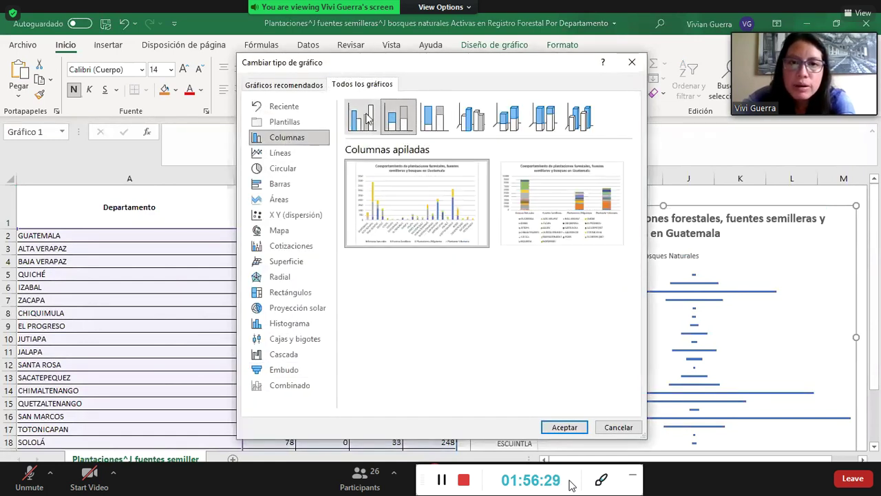
{"action": "left_click", "coordinate": [365, 118]}
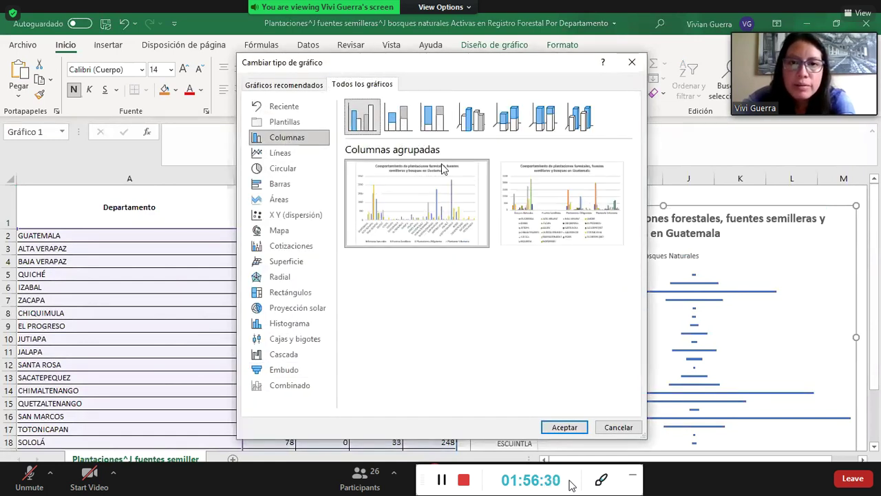
{"action": "left_click", "coordinate": [571, 427]}
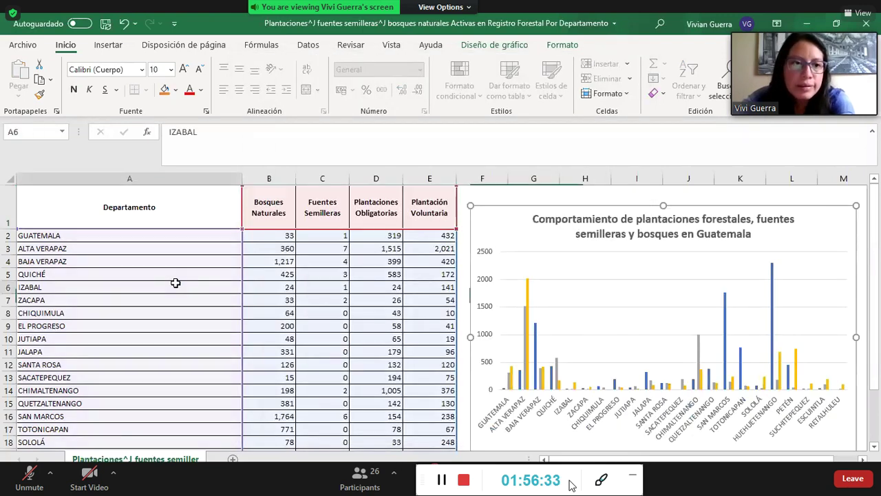
{"action": "left_click", "coordinate": [176, 283]}
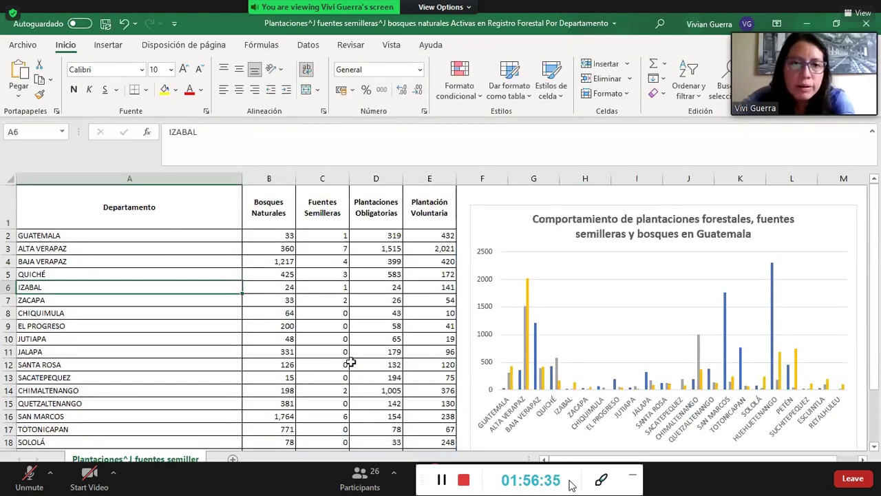
Step: Move the chart farther from the table to free columns F and G
{"action": "left_click", "coordinate": [542, 218]}
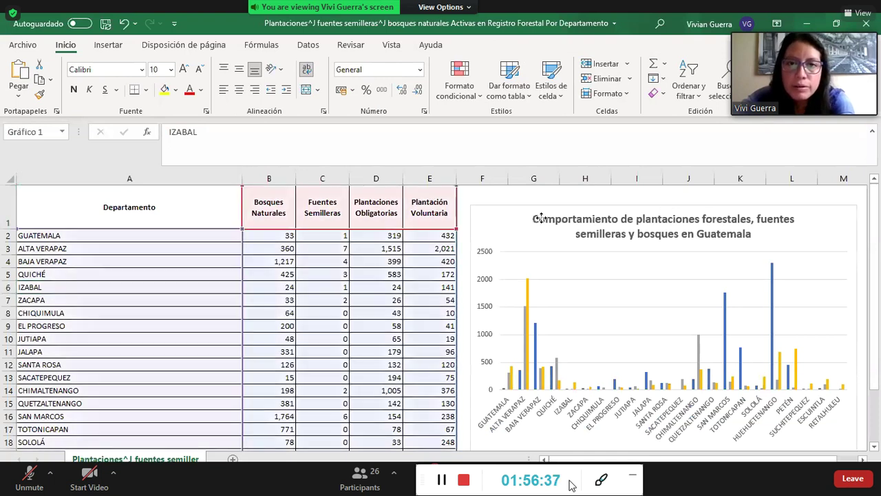
{"action": "left_click_drag", "start_coordinate": [541, 218], "coordinate": [620, 219]}
{"action": "left_click", "coordinate": [487, 289]}
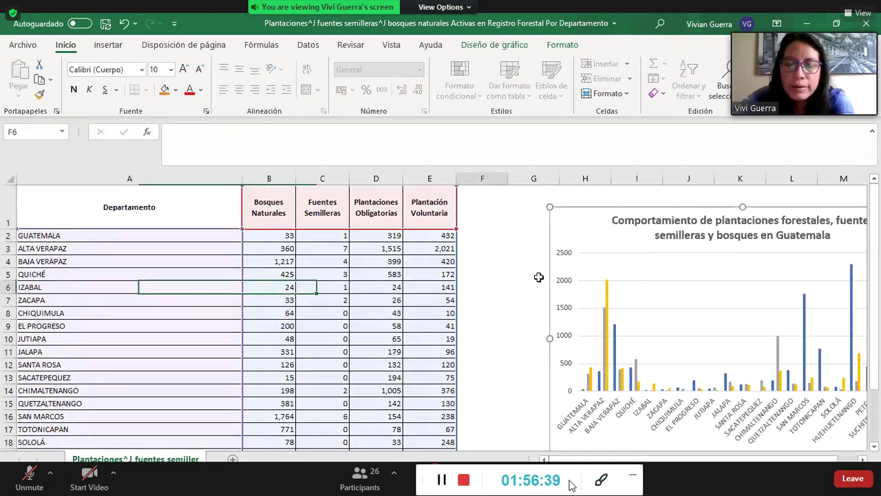
{"action": "left_click", "coordinate": [589, 231]}
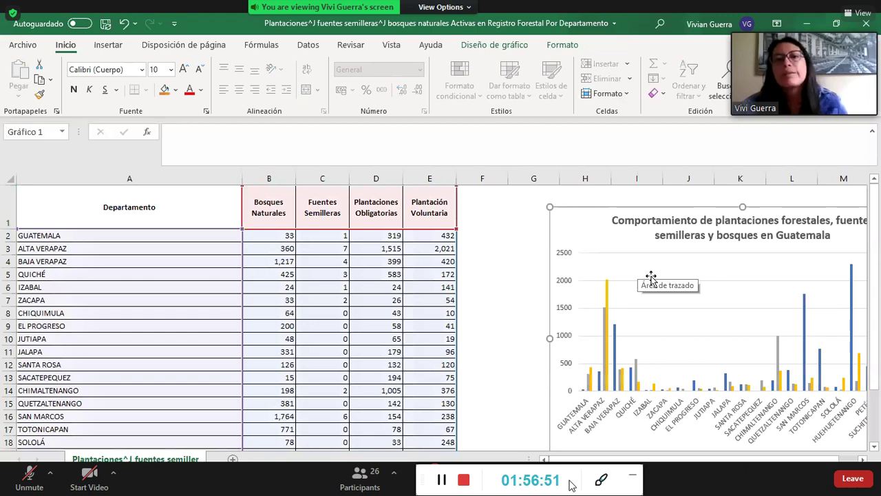
{"action": "left_click", "coordinate": [621, 238]}
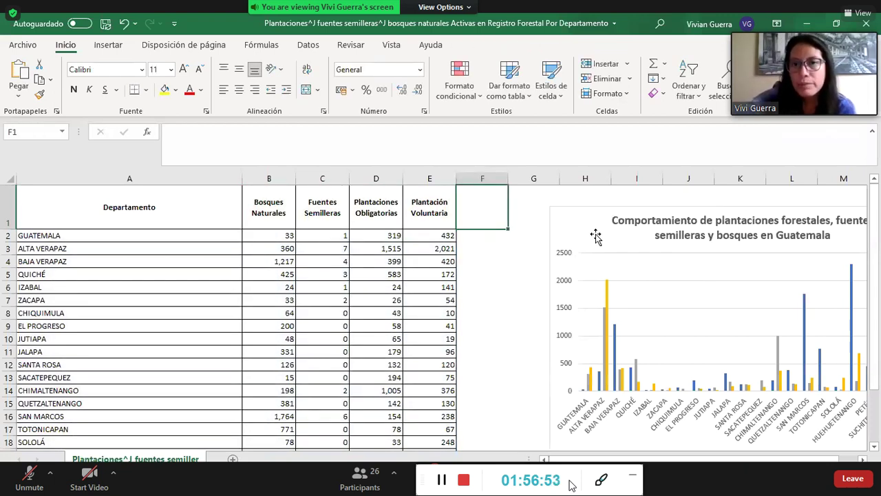
{"action": "left_click", "coordinate": [596, 234]}
{"action": "left_click", "coordinate": [514, 256]}
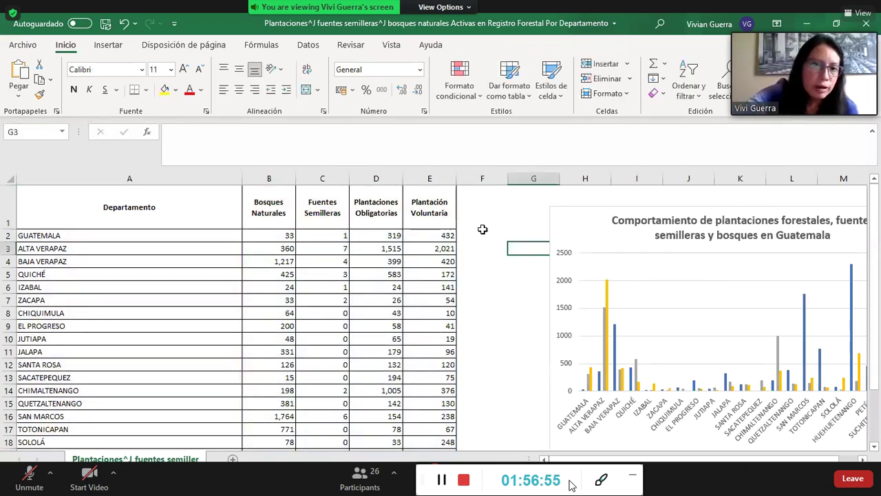
Step: Add a Total column in F that sums columns B to E with =SUMA(B2:E2), filled down for every row
{"action": "left_click", "coordinate": [472, 207]}
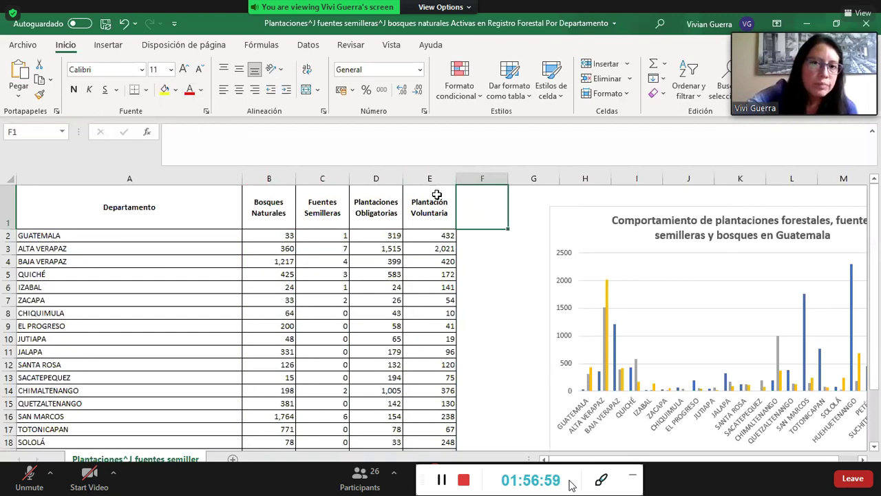
{"action": "type", "text": "Tpta"}
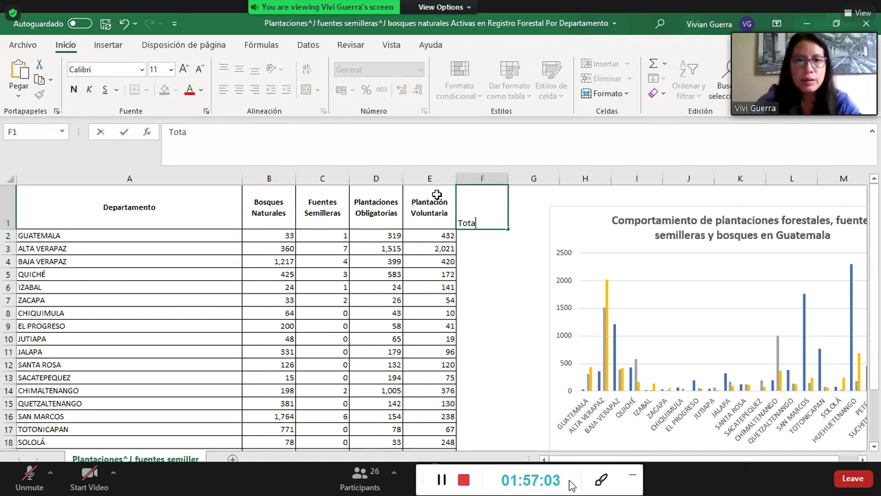
{"action": "key", "text": "Return"}
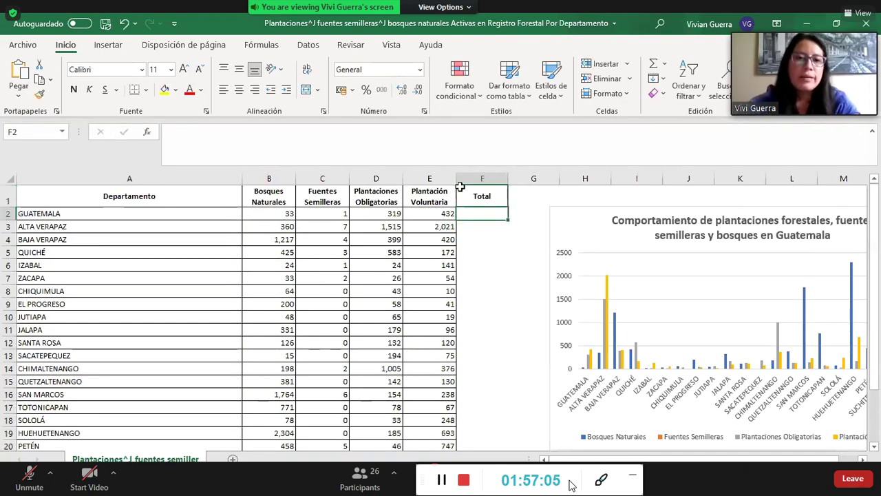
{"action": "left_click", "coordinate": [654, 64]}
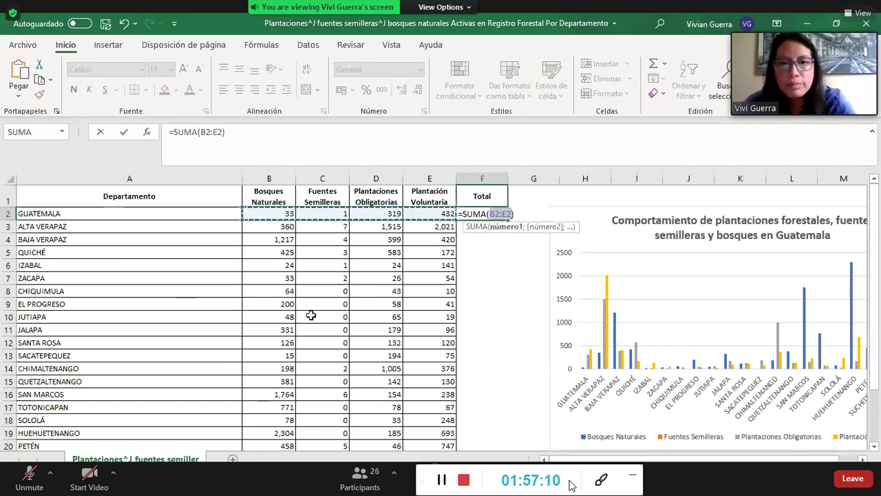
{"action": "key", "text": "ctrl+Return"}
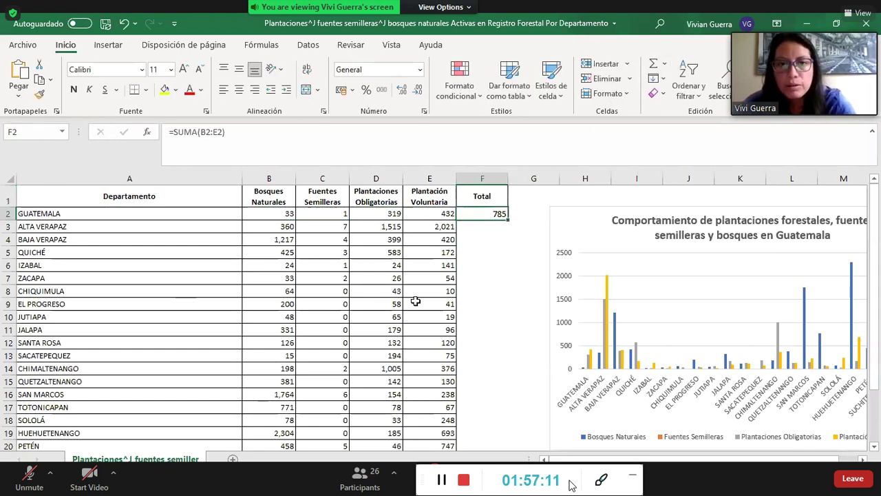
{"action": "double_click", "coordinate": [510, 220]}
Step: Centre the contents of the Total column horizontally
{"action": "left_click", "coordinate": [482, 179]}
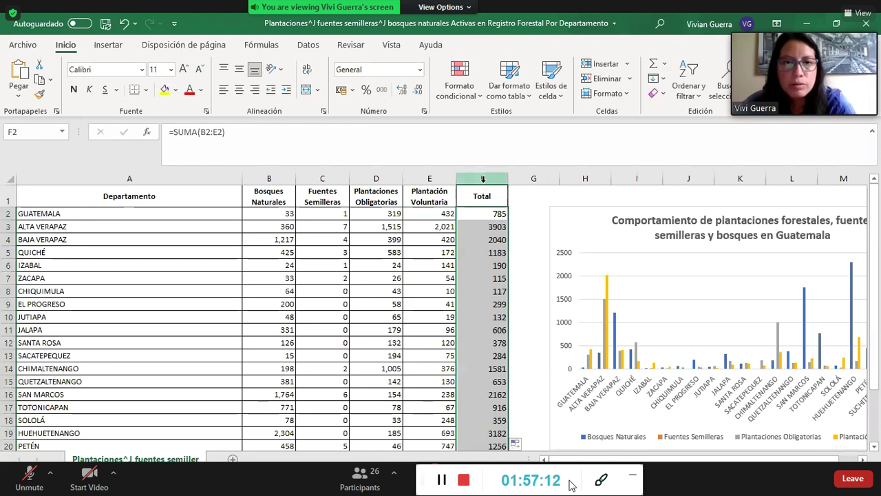
{"action": "left_click", "coordinate": [240, 91]}
{"action": "left_click", "coordinate": [239, 91]}
{"action": "left_click", "coordinate": [529, 226]}
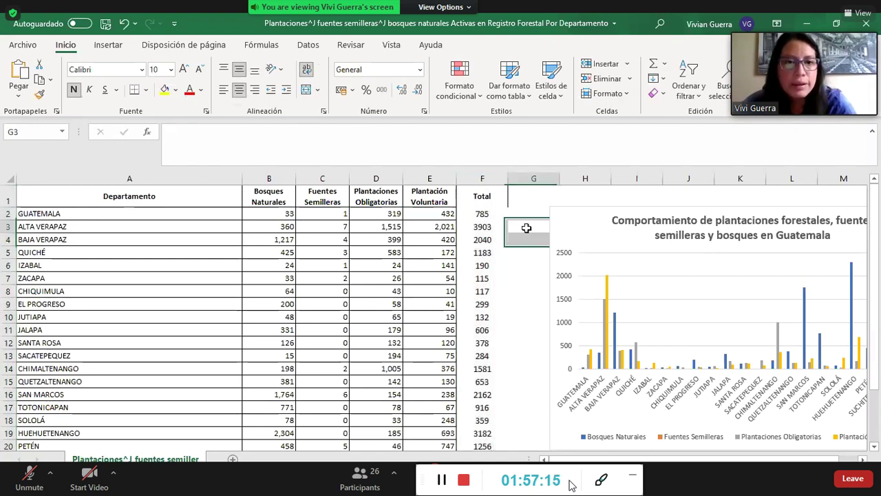
Step: Insert a 2-D clustered column chart of the totals by department, using A1:A23 and F1:F23
{"action": "left_click", "coordinate": [292, 179]}
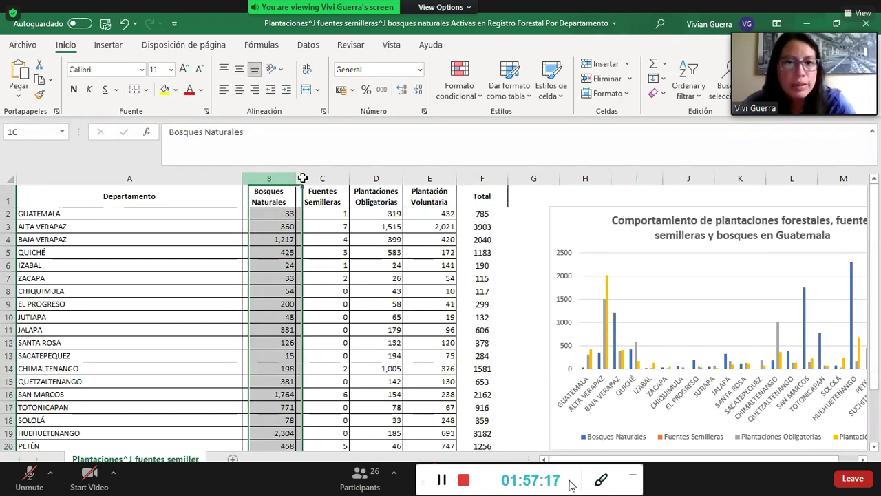
{"action": "left_click", "coordinate": [423, 178], "text": "shift"}
{"action": "mouse_move", "coordinate": [144, 197]}
{"action": "left_mouse_down"}
{"action": "mouse_move", "coordinate": [122, 197]}
{"action": "mouse_move", "coordinate": [130, 198]}
{"action": "left_mouse_up"}
{"action": "key", "text": "shift+Down"}
{"action": "key", "text": "shift+Down"}
{"action": "key", "text": "shift+Down"}
{"action": "key", "text": "shift+Down"}
{"action": "key", "text": "shift+Down"}
{"action": "key", "text": "shift+Down"}
{"action": "key", "text": "shift+Down"}
{"action": "key", "text": "shift+Down"}
{"action": "key", "text": "shift+Down"}
{"action": "key", "text": "shift+Down"}
{"action": "key", "text": "shift+Down"}
{"action": "key", "text": "shift+Down"}
{"action": "key", "text": "shift+Down"}
{"action": "key", "text": "shift+Down"}
{"action": "key", "text": "shift+Down"}
{"action": "key", "text": "shift+Down"}
{"action": "key", "text": "shift+Down"}
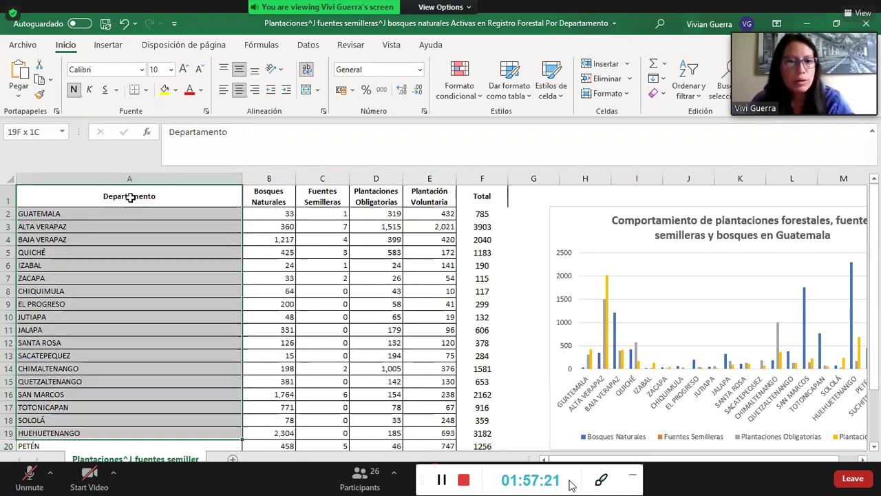
{"action": "key", "text": "shift+Down"}
{"action": "key", "text": "shift+Down"}
{"action": "key", "text": "shift+Down"}
{"action": "key", "text": "shift+Down"}
{"action": "key", "text": "shift+Down"}
{"action": "key", "text": "shift+Down"}
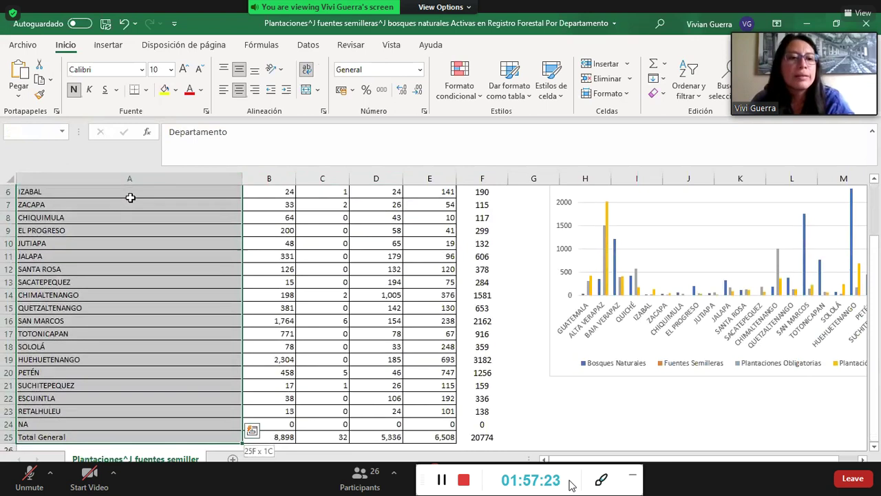
{"action": "key", "text": "shift+Up"}
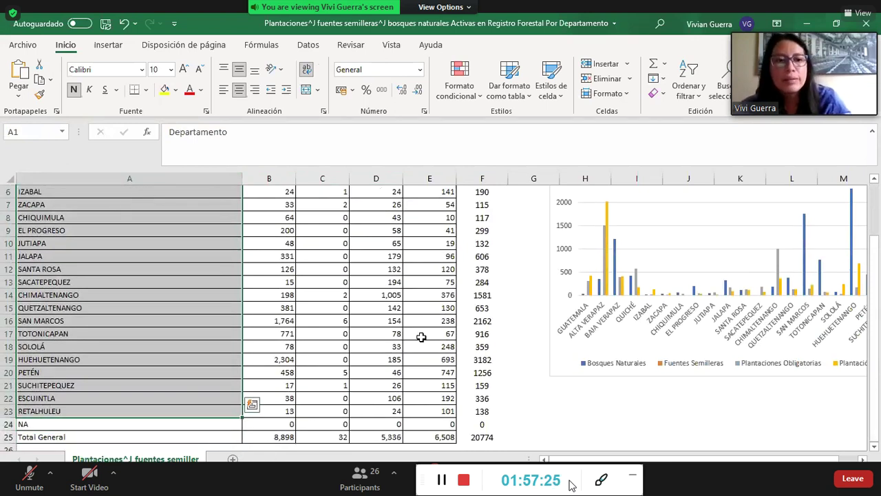
{"action": "scroll", "coordinate": [454, 296], "scroll_direction": "up", "scroll_amount": 2}
{"action": "left_click", "coordinate": [487, 196], "text": "ctrl"}
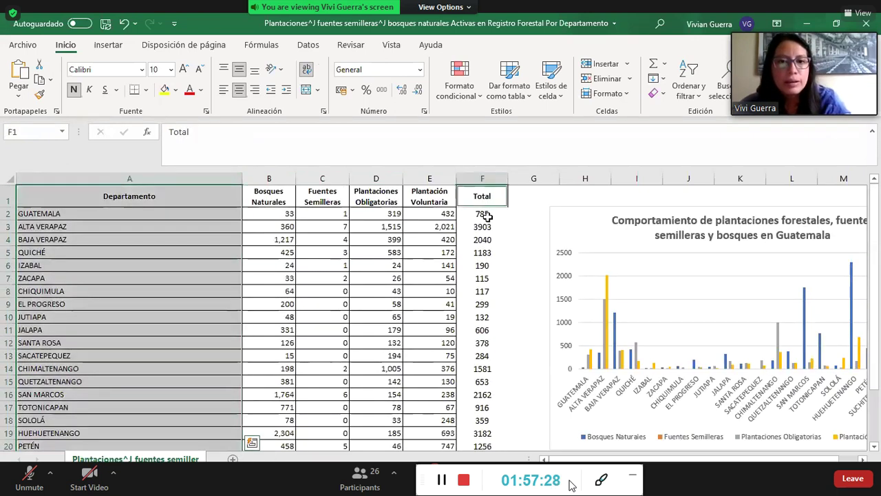
{"action": "scroll", "coordinate": [492, 418], "scroll_direction": "down", "scroll_amount": 2}
{"action": "left_click", "coordinate": [482, 411], "text": "shift"}
{"action": "left_click", "coordinate": [109, 47]}
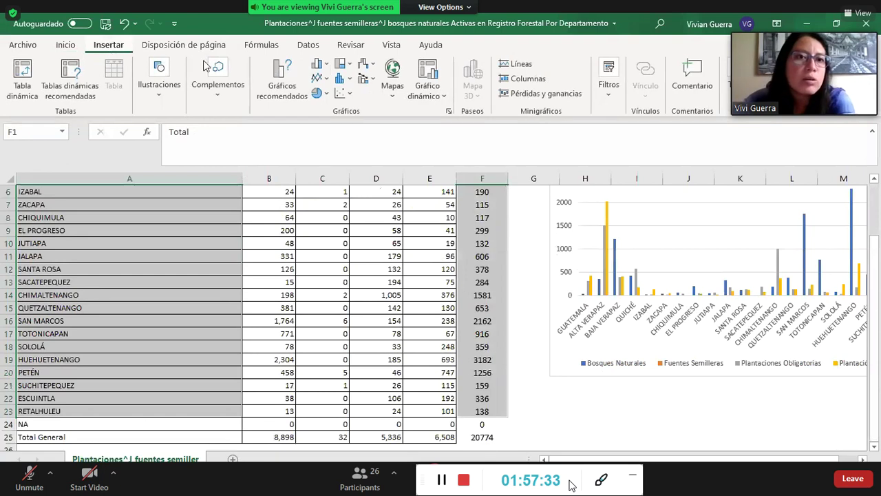
{"action": "left_click", "coordinate": [320, 67]}
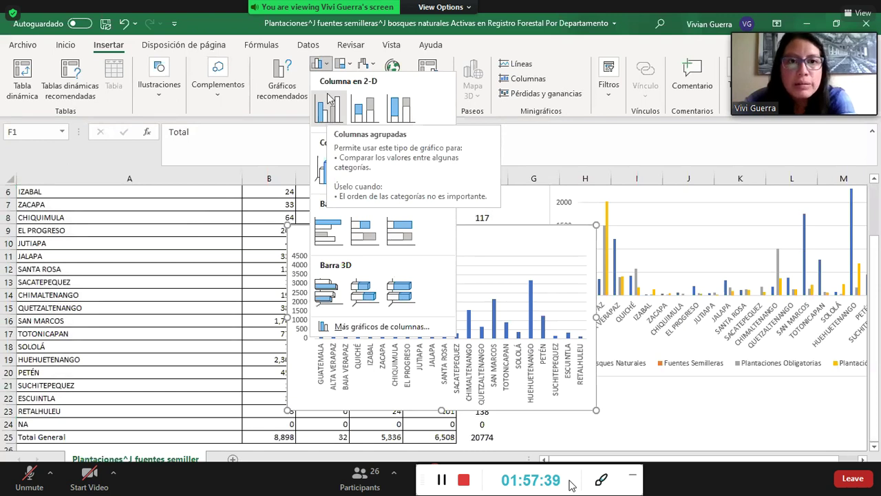
{"action": "left_click", "coordinate": [328, 65]}
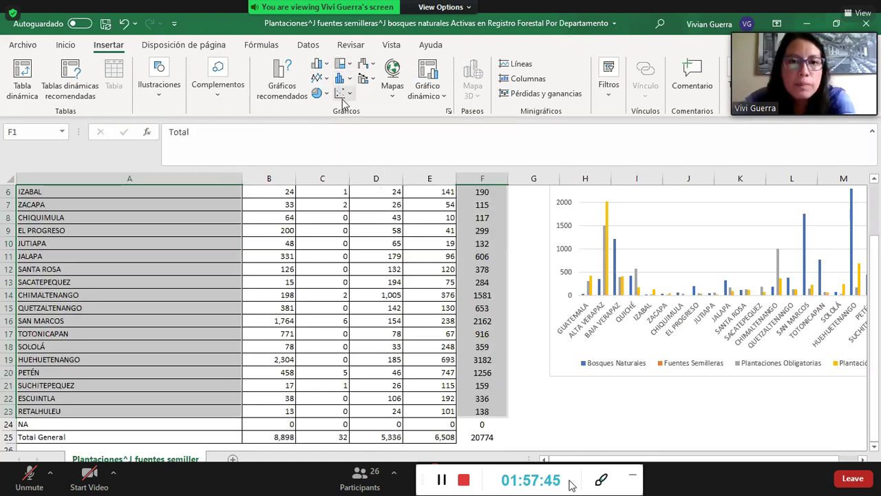
{"action": "left_click", "coordinate": [341, 94]}
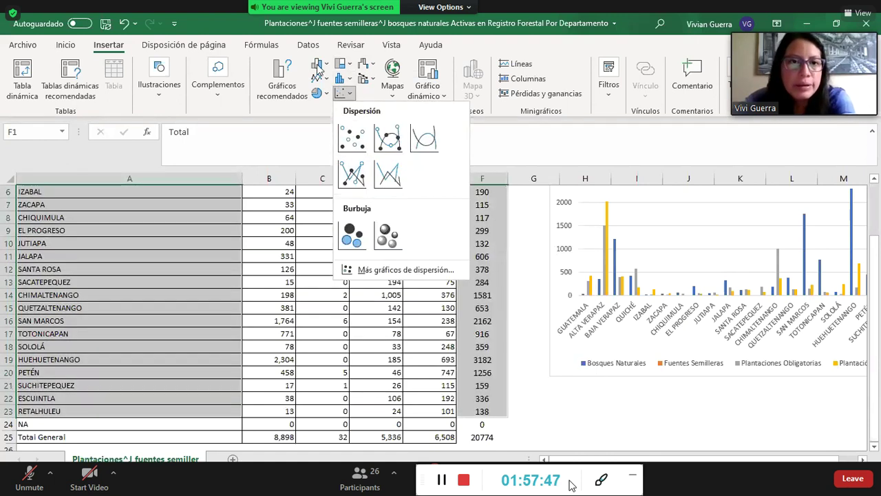
{"action": "left_click", "coordinate": [319, 63]}
{"action": "left_click", "coordinate": [331, 104]}
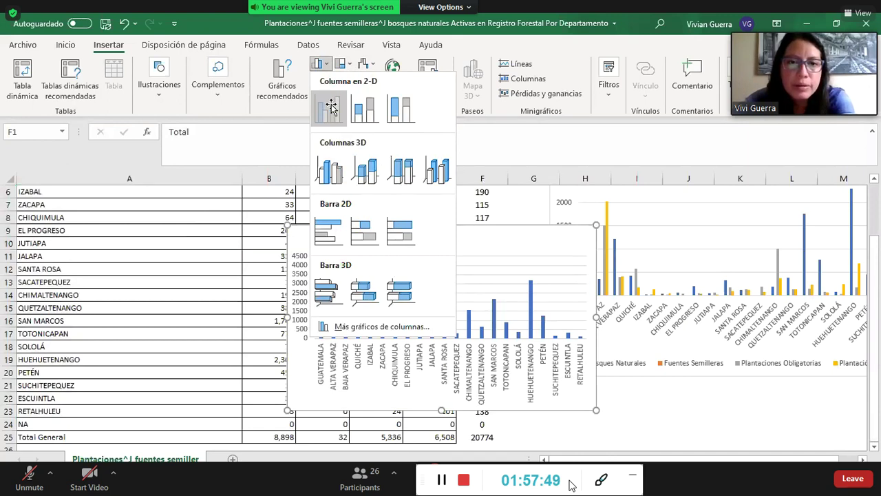
{"action": "left_click", "coordinate": [269, 359]}
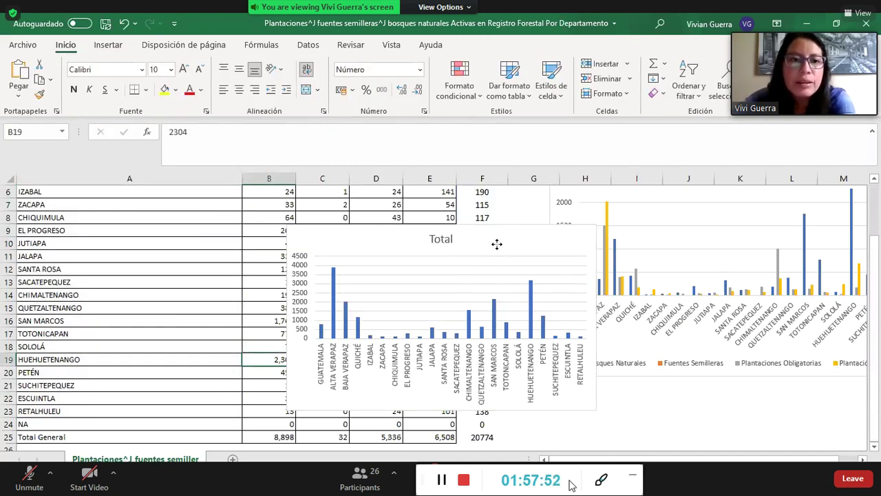
Step: Move the new Total chart over the table's data columns and enlarge it from its corner
{"action": "left_click_drag", "start_coordinate": [497, 244], "coordinate": [339, 245]}
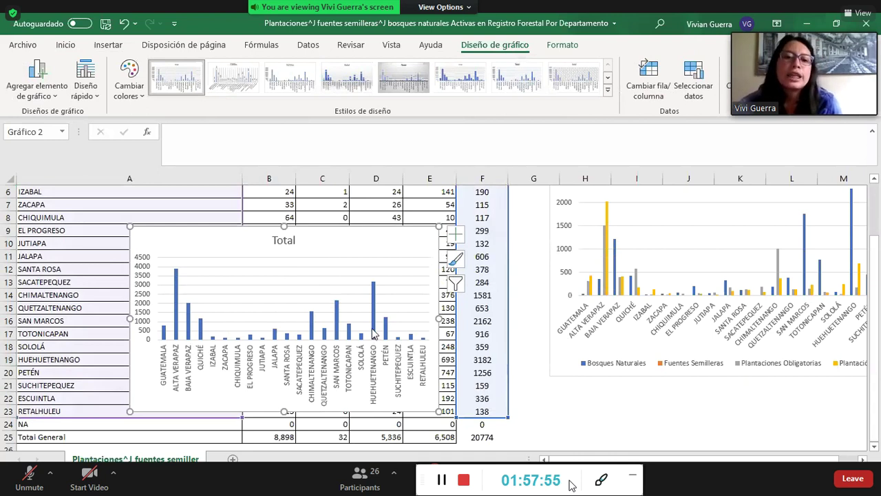
{"action": "mouse_move", "coordinate": [373, 333]}
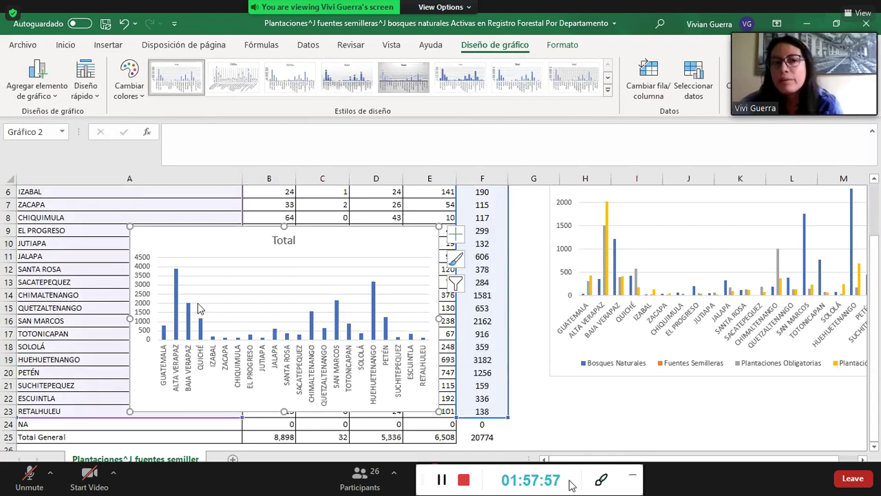
{"action": "mouse_move", "coordinate": [175, 281]}
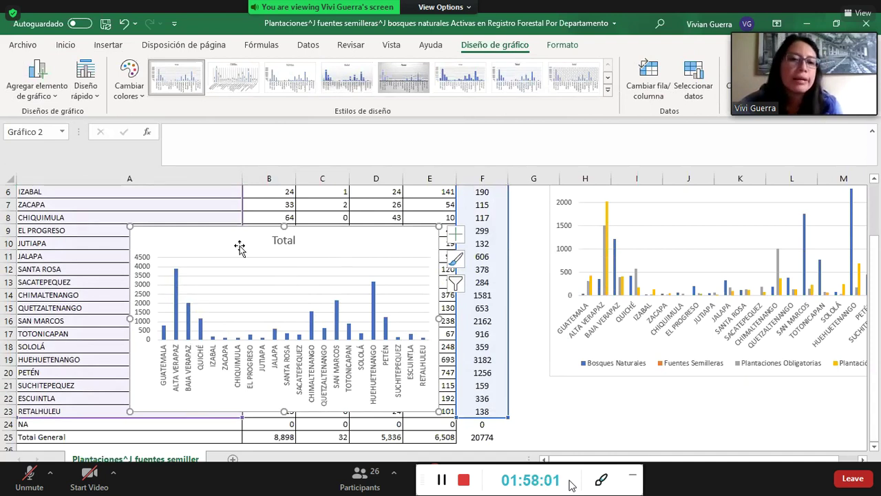
{"action": "left_click_drag", "start_coordinate": [129, 226], "coordinate": [104, 196]}
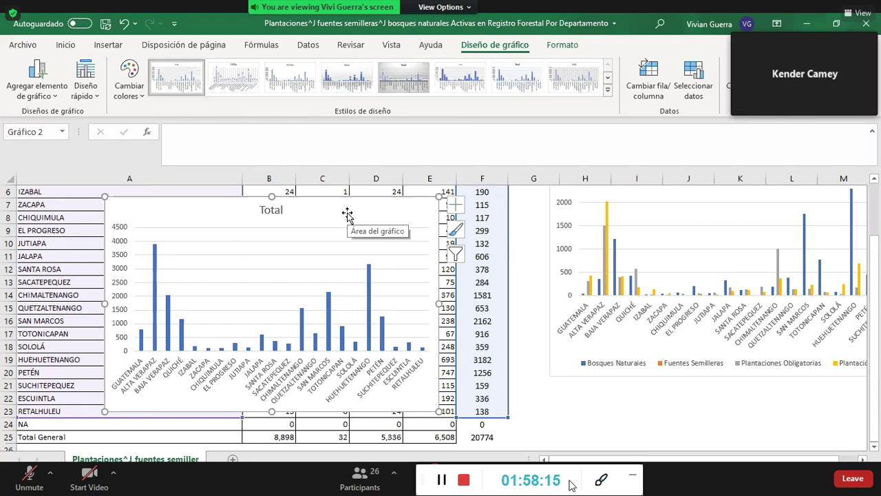
Step: Examine the bars for Huehuetenango, Alta Verapaz and San Marcos in the Total chart
{"action": "left_click", "coordinate": [370, 274]}
{"action": "left_click", "coordinate": [154, 252]}
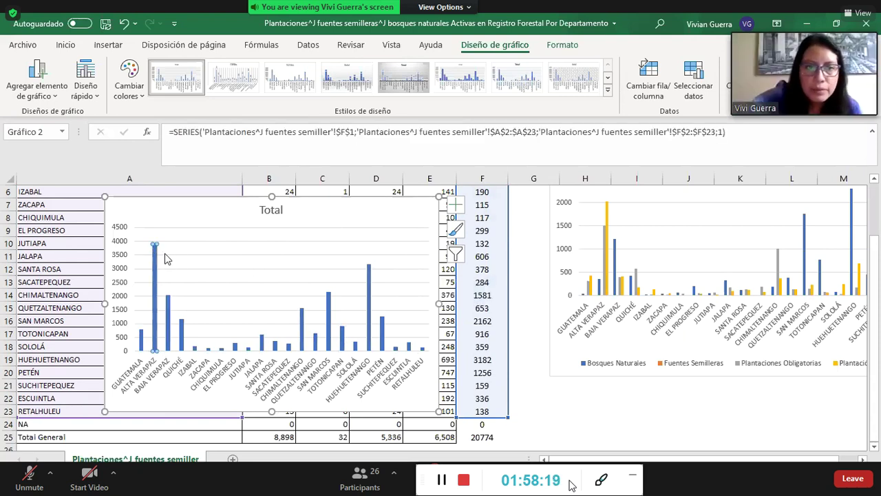
{"action": "left_click", "coordinate": [330, 315]}
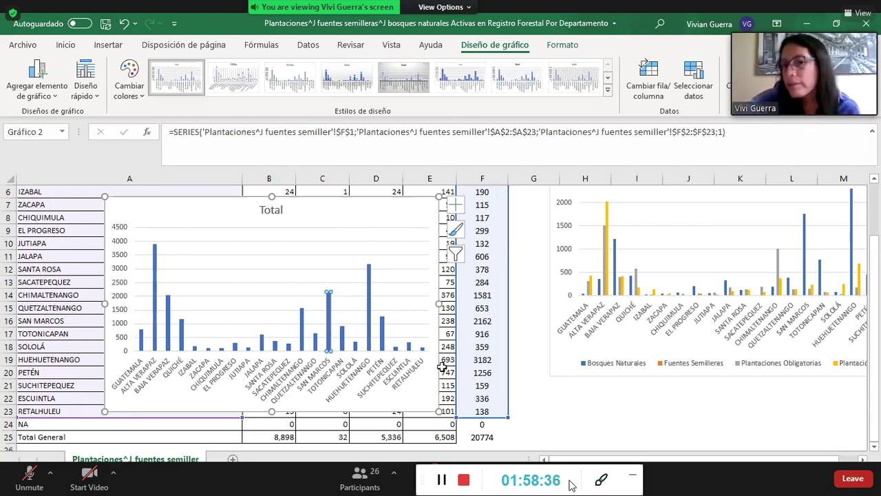
Step: Remove the Total chart and undo the centring of the Total column
{"action": "left_click", "coordinate": [430, 388]}
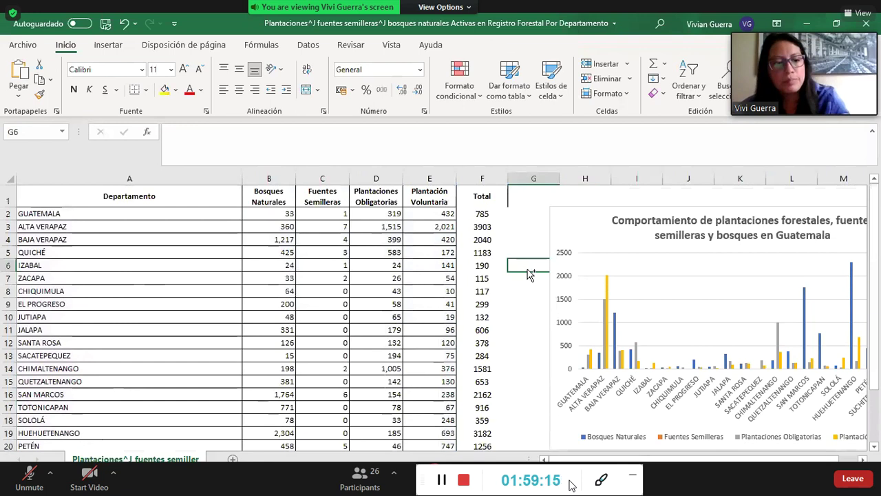
{"action": "left_click", "coordinate": [482, 178]}
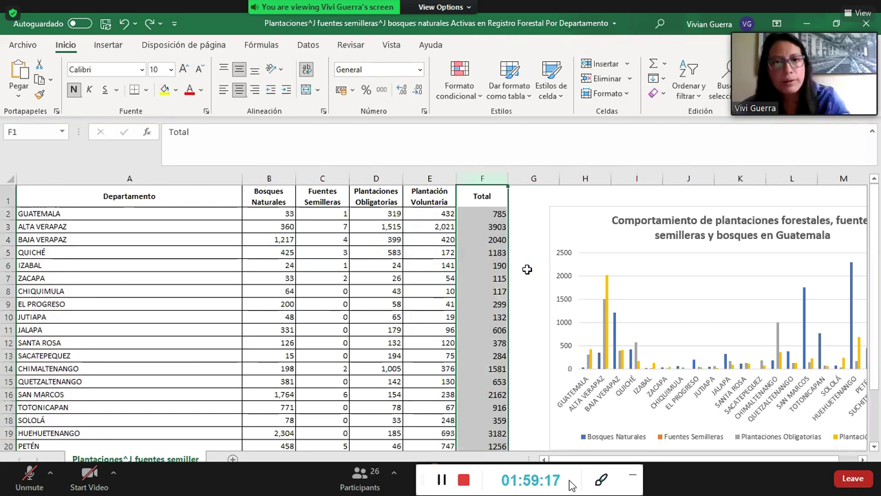
Step: Clear the Total column from the department table
{"action": "key", "text": "Delete"}
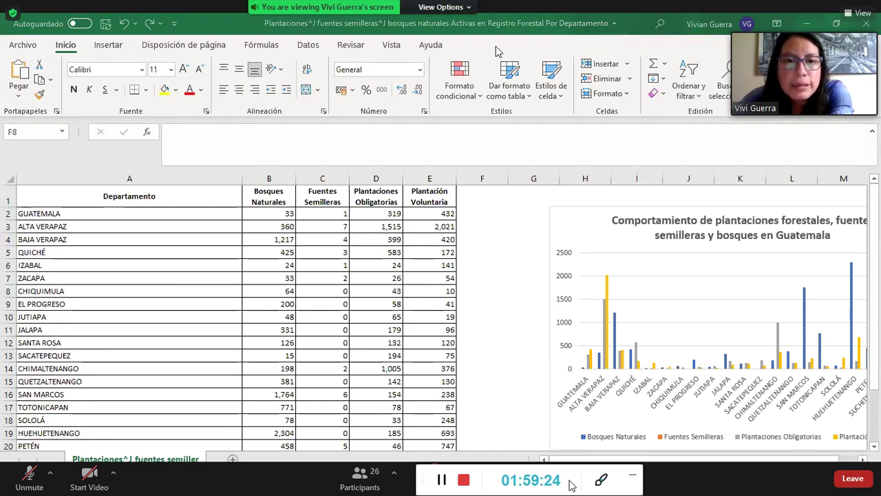
Step: Switch to the SIFGUA page in the browser and open the municipality breakdown for Baja Verapaz
{"action": "key", "text": "alt+Tab"}
{"action": "scroll", "coordinate": [716, 282], "scroll_direction": "down", "scroll_amount": 5}
{"action": "scroll", "coordinate": [716, 282], "scroll_direction": "down", "scroll_amount": 3}
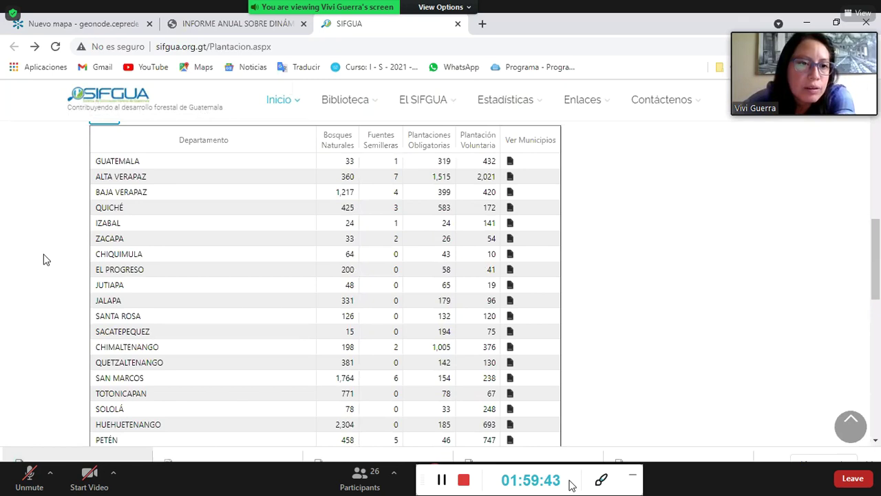
{"action": "left_click", "coordinate": [510, 193]}
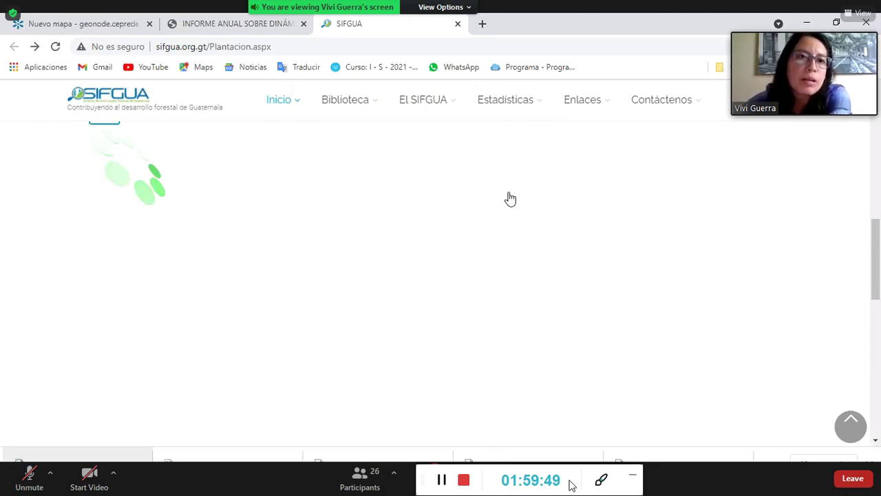
{"action": "scroll", "coordinate": [209, 211], "scroll_direction": "down", "scroll_amount": 8}
{"action": "scroll", "coordinate": [181, 232], "scroll_direction": "up", "scroll_amount": 1}
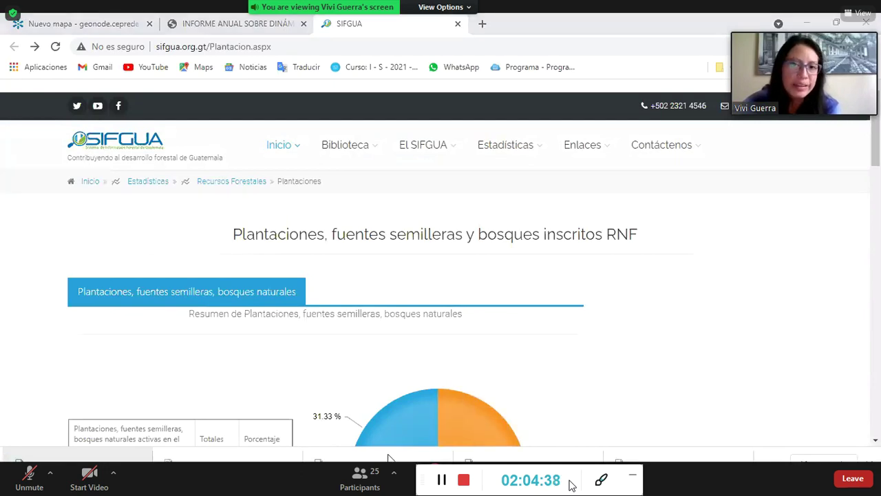
Step: Switch to the calendar workbook in Excel and review the pair, group and species assignments on the Grupo 4 sheet
{"action": "key", "text": "alt+Tab"}
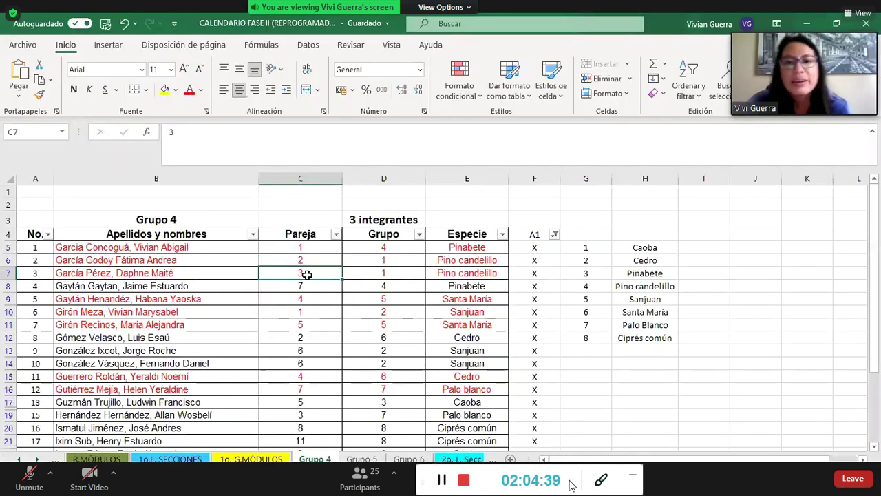
{"action": "scroll", "coordinate": [307, 276], "scroll_direction": "down", "scroll_amount": 4}
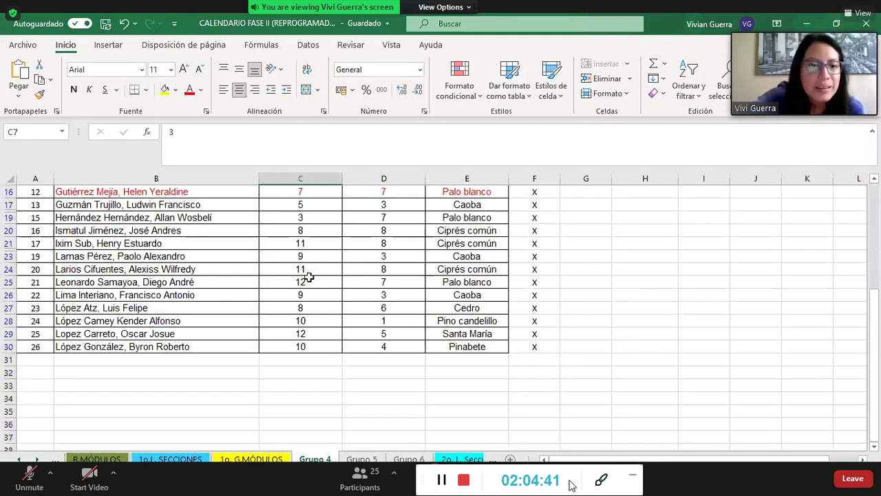
{"action": "scroll", "coordinate": [307, 276], "scroll_direction": "up", "scroll_amount": 5}
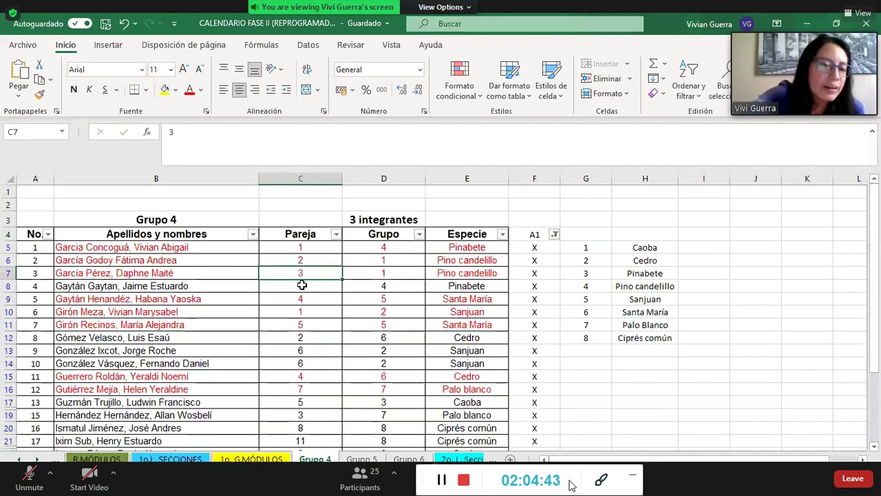
{"action": "left_click", "coordinate": [309, 249]}
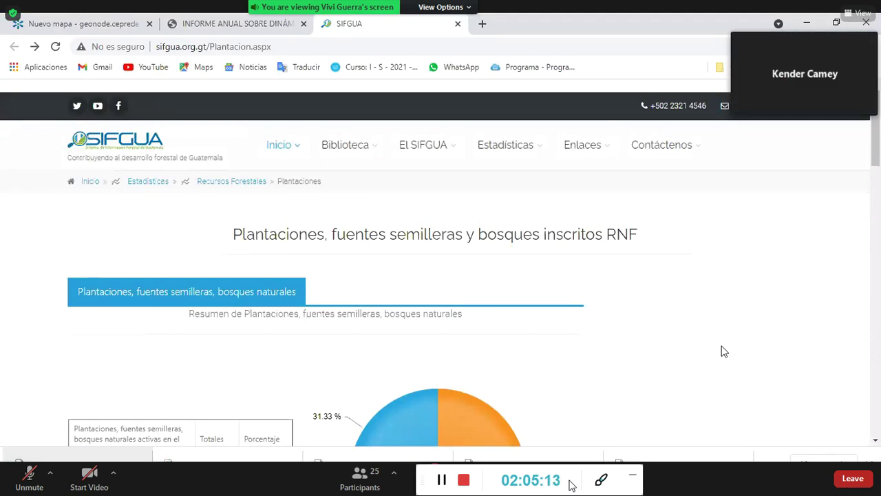
Step: On the SIFGUA site, open the Comercio Exterior statistics and consult the information on forest product exports
{"action": "mouse_move", "coordinate": [505, 150]}
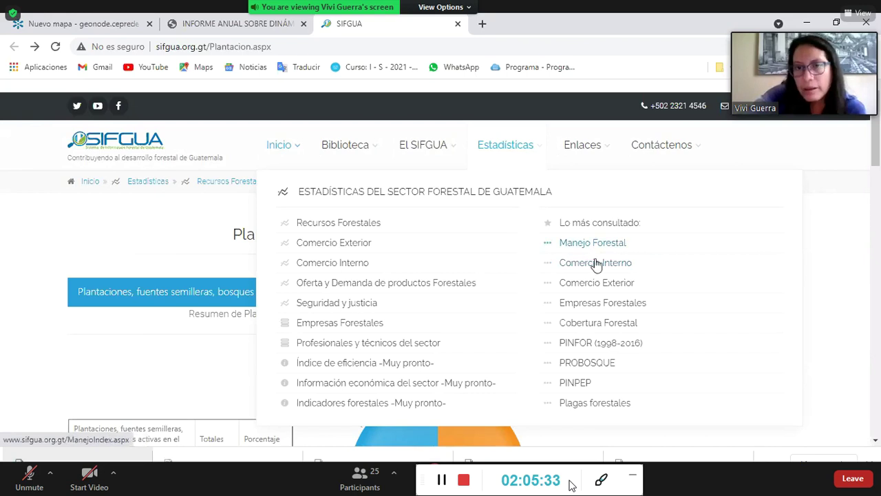
{"action": "left_click", "coordinate": [588, 284]}
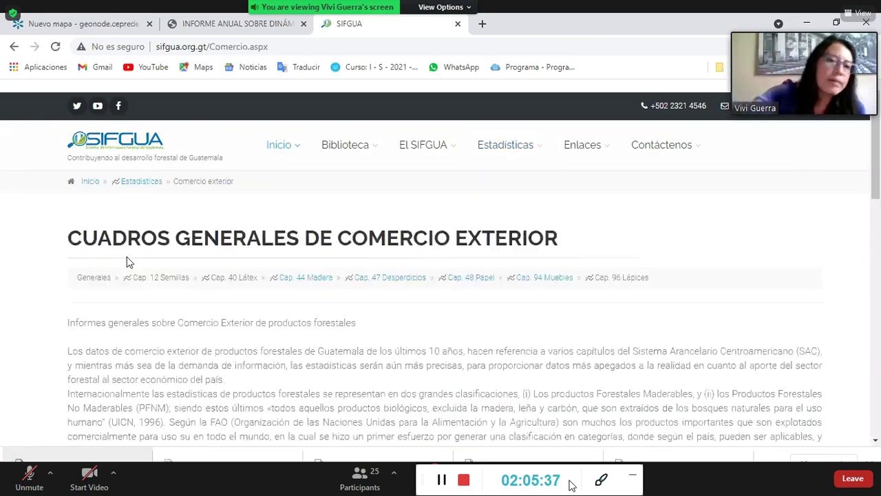
{"action": "scroll", "coordinate": [26, 270], "scroll_direction": "down", "scroll_amount": 1}
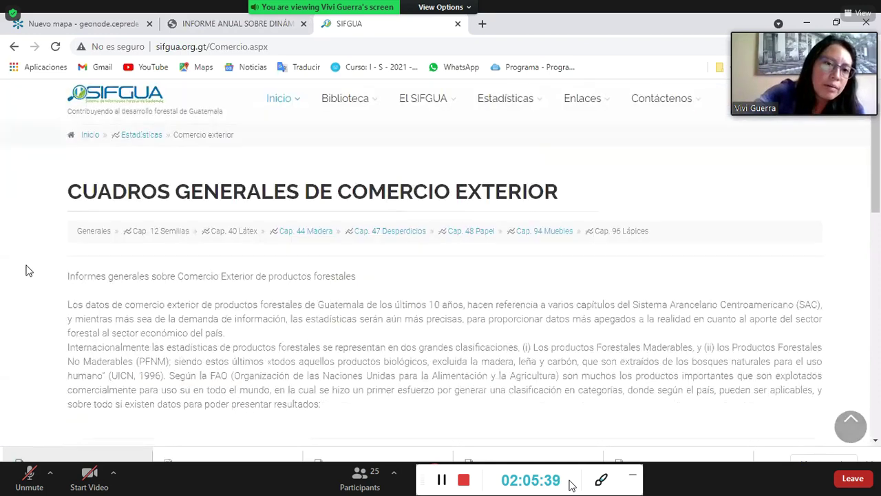
{"action": "scroll", "coordinate": [26, 271], "scroll_direction": "down", "scroll_amount": 7}
{"action": "scroll", "coordinate": [26, 271], "scroll_direction": "up", "scroll_amount": 4}
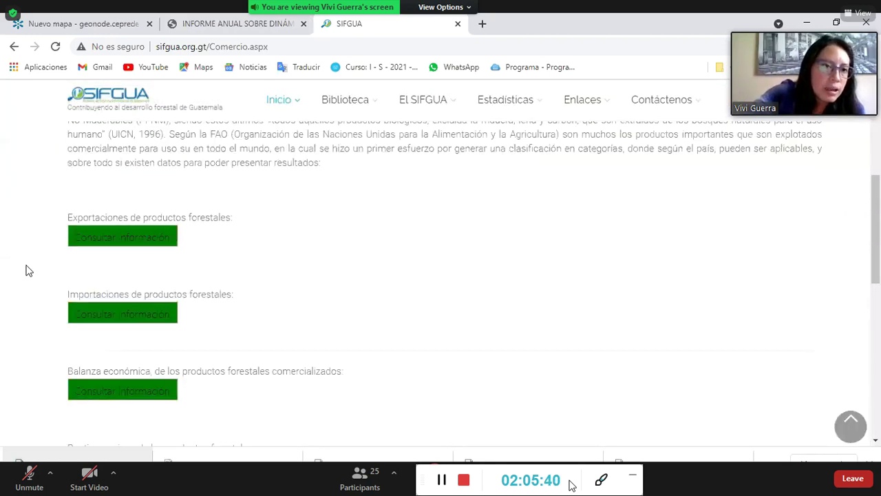
{"action": "left_click", "coordinate": [97, 253]}
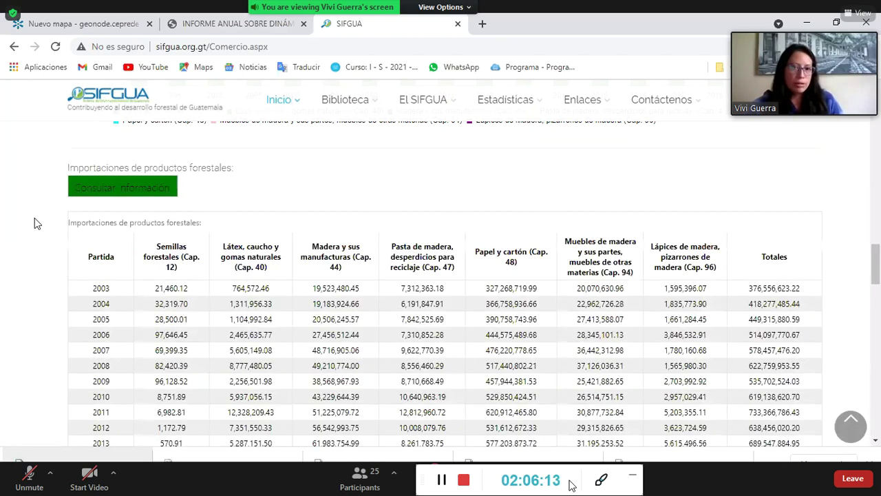
Step: Examine the yearly forest product imports table and its chart by chapter and product
{"action": "scroll", "coordinate": [35, 219], "scroll_direction": "down", "scroll_amount": 3}
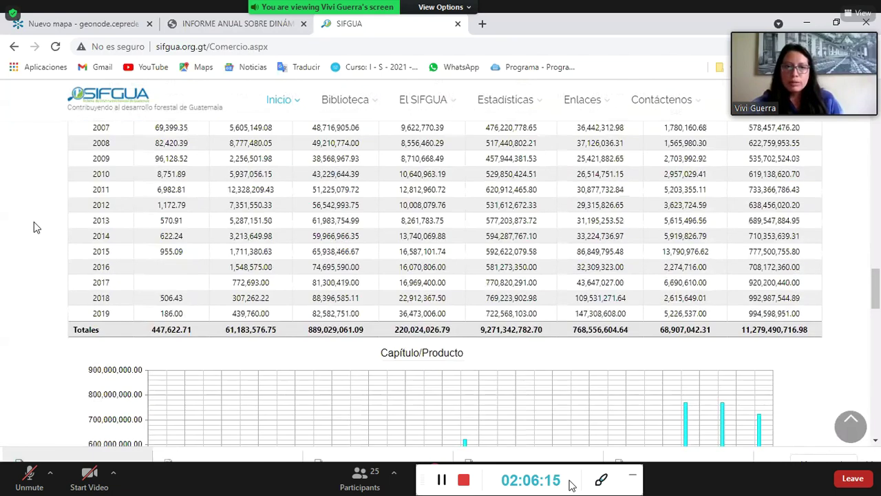
{"action": "scroll", "coordinate": [34, 222], "scroll_direction": "down", "scroll_amount": 10}
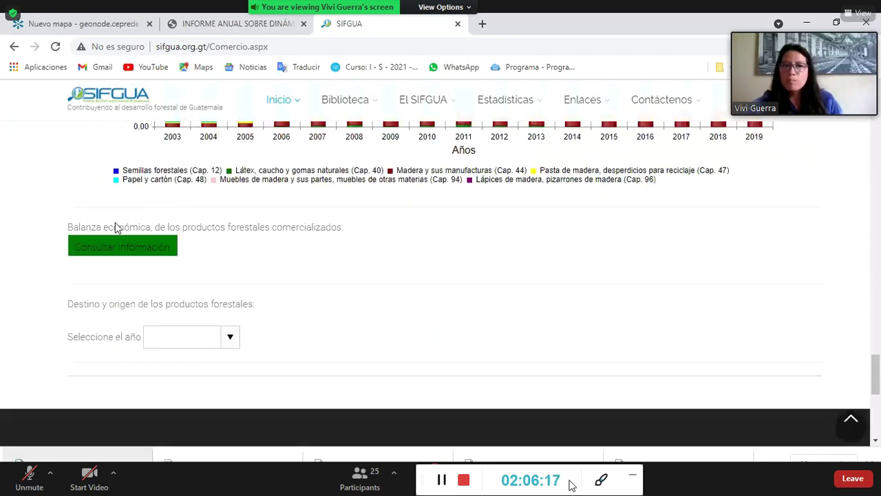
{"action": "scroll", "coordinate": [115, 222], "scroll_direction": "up", "scroll_amount": 15}
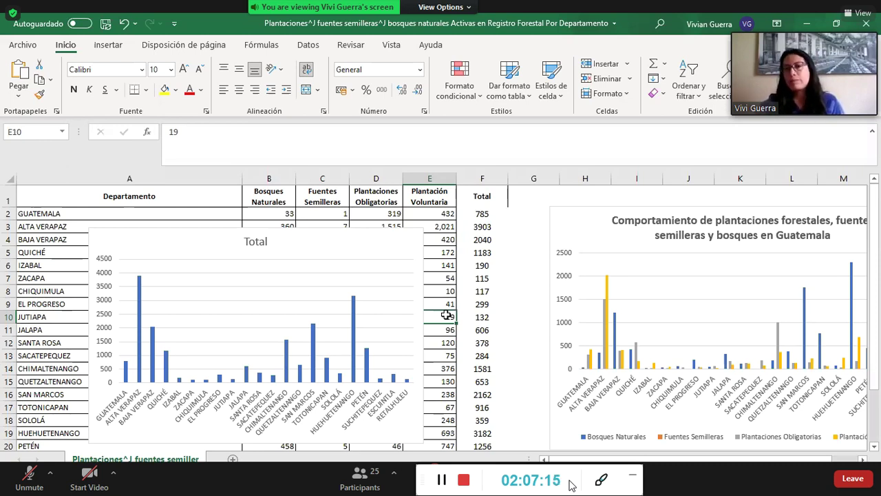
Step: In the Excel plantations workbook, review the Departamento, Plantación Voluntaria and Total columns beside the Total chart
{"action": "left_click", "coordinate": [442, 215]}
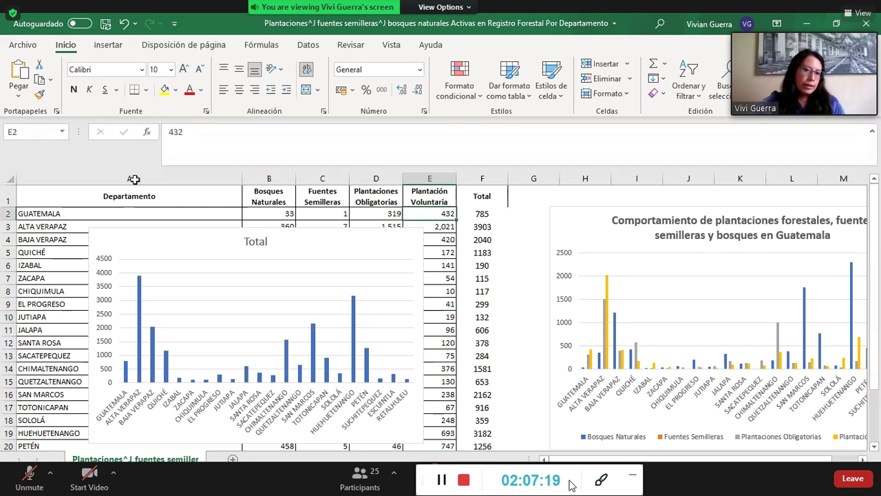
{"action": "left_click", "coordinate": [139, 199]}
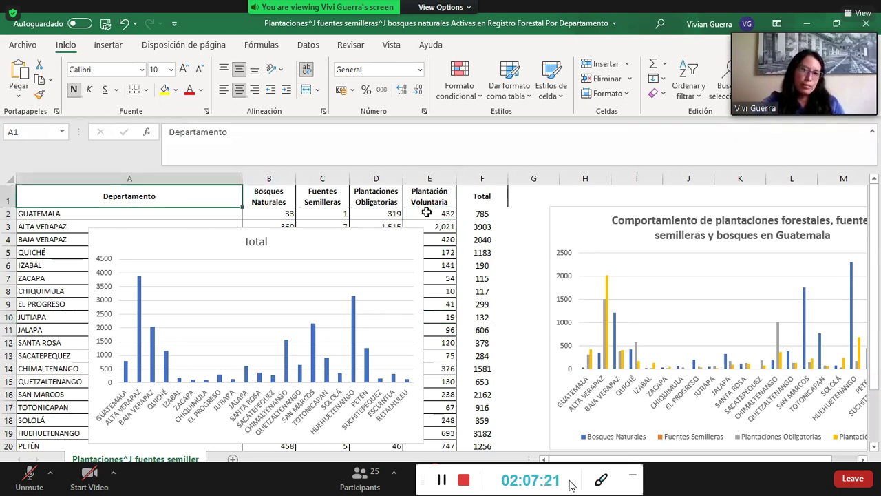
{"action": "left_click", "coordinate": [427, 198]}
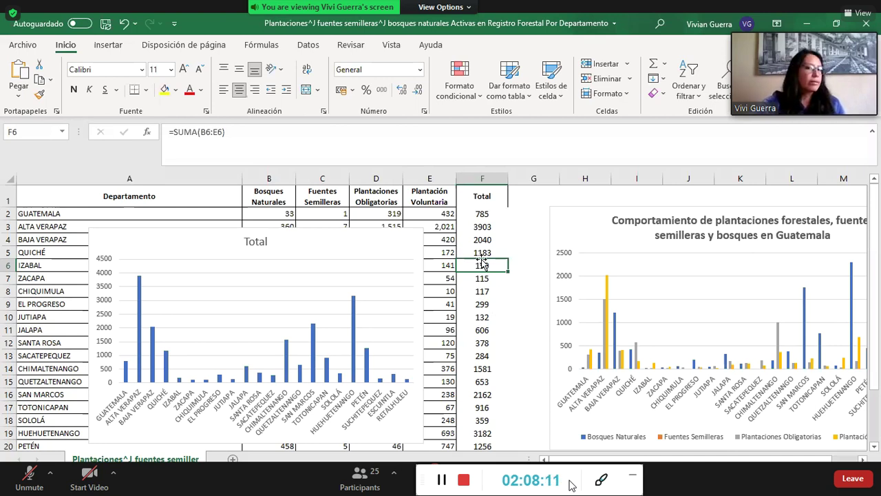
{"action": "left_click", "coordinate": [500, 353]}
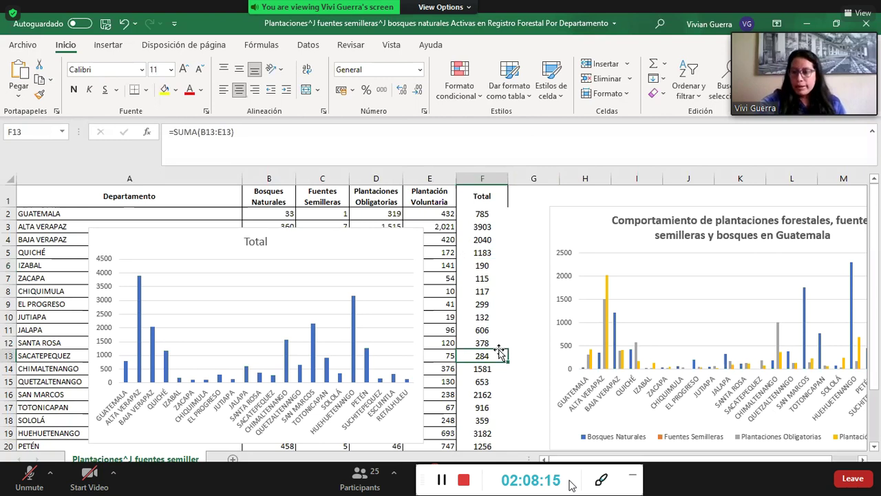